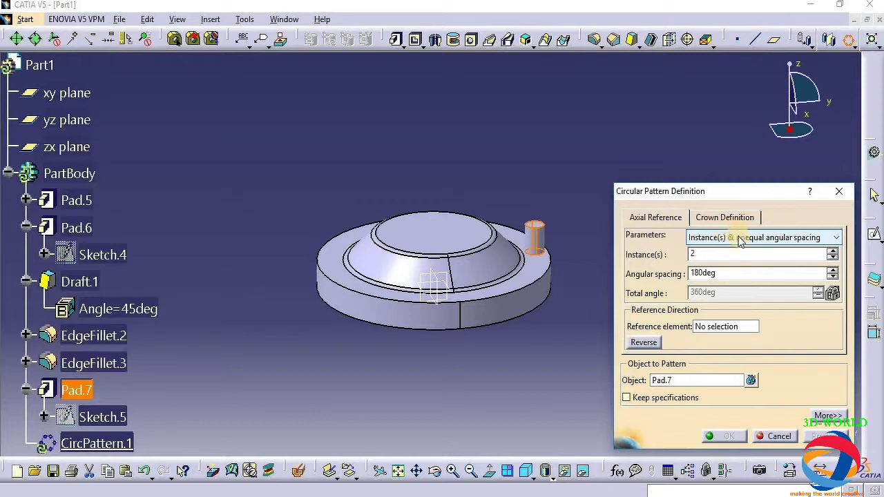
Step: Pattern the small cylinder as a complete crown of 4 instances, using the base disc's upper face as the reference
{"action": "left_click", "coordinate": [741, 238]}
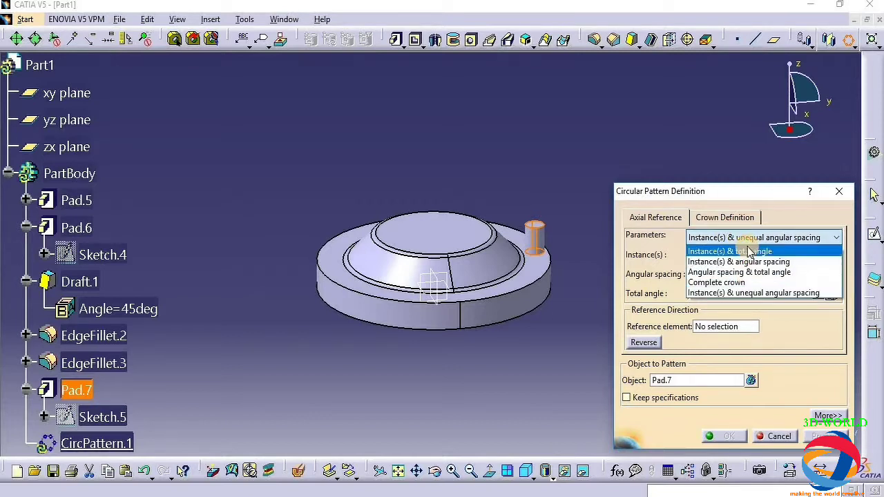
{"action": "left_click", "coordinate": [751, 281]}
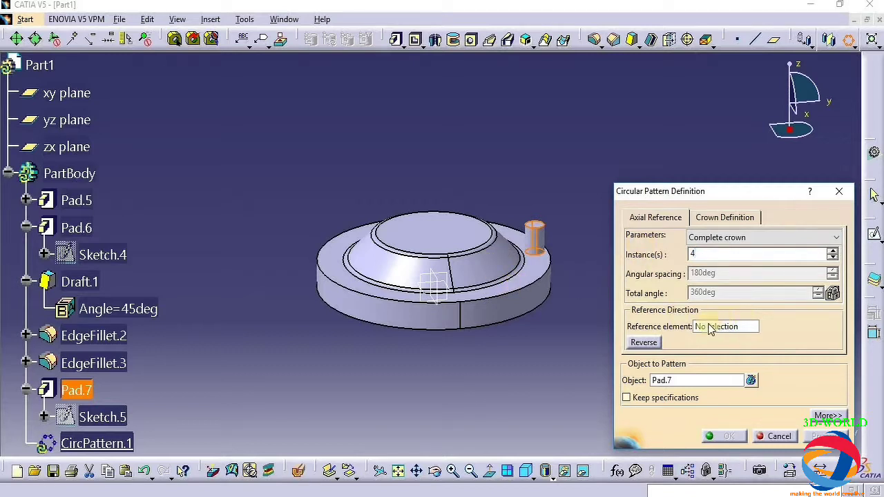
{"action": "left_click", "coordinate": [538, 272]}
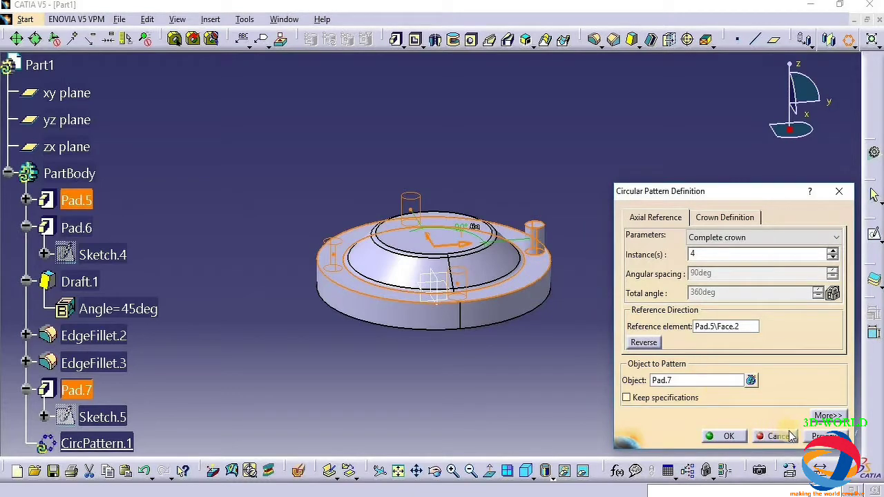
{"action": "left_click", "coordinate": [824, 436]}
{"action": "left_click", "coordinate": [712, 435]}
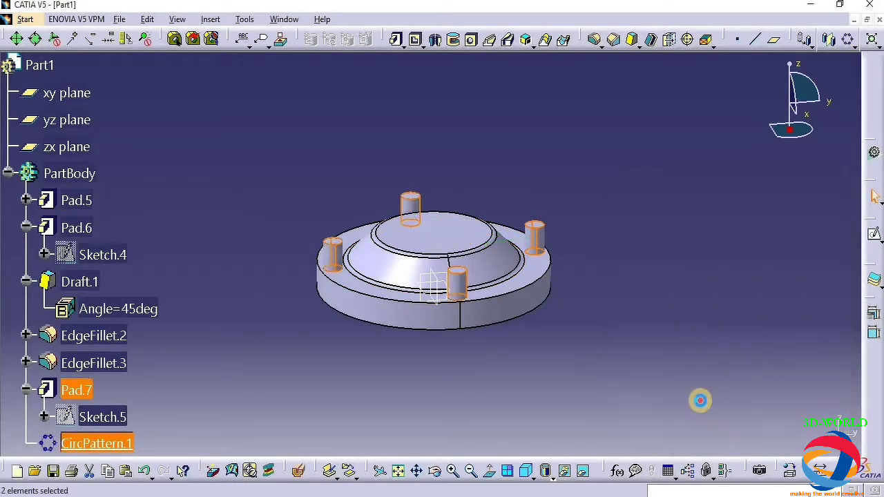
Step: Delete the base disc Pad.5 together with all its children and aggregated elements
{"action": "left_click_drag", "start_coordinate": [406, 442], "coordinate": [460, 205]}
{"action": "right_click", "coordinate": [83, 200]}
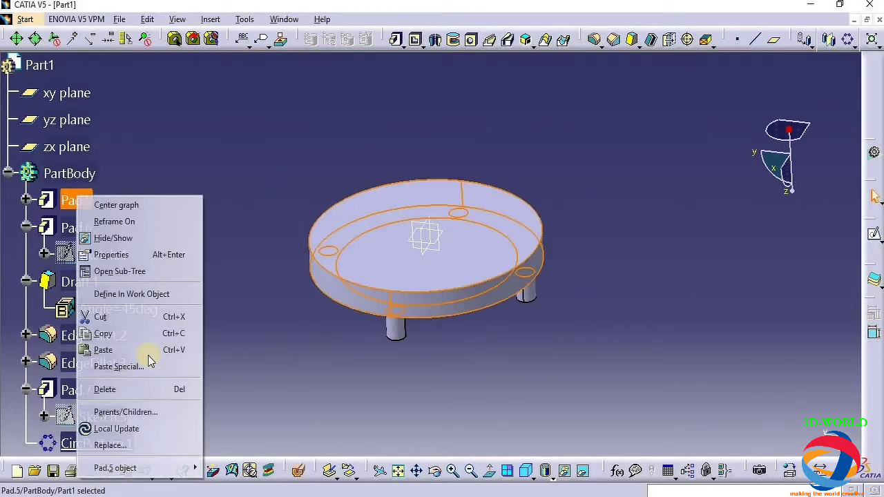
{"action": "left_click", "coordinate": [112, 387]}
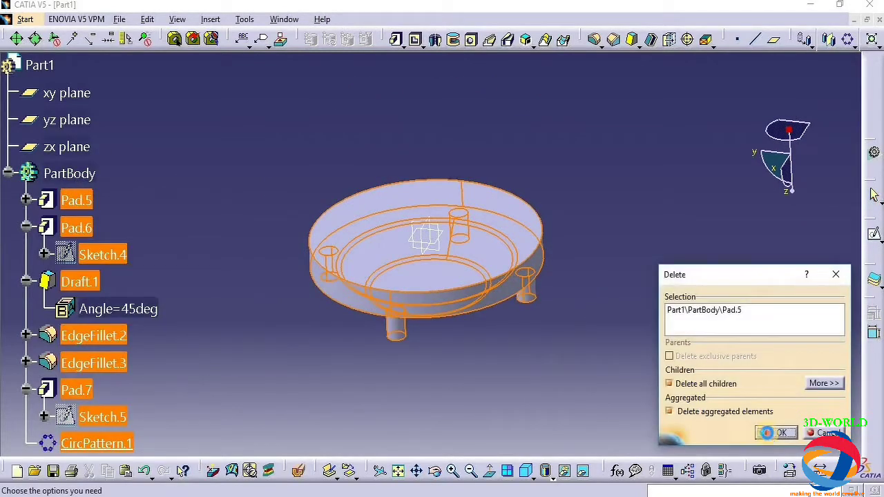
{"action": "left_click", "coordinate": [772, 429]}
Step: Sketch a centered rectangle about the origin on the xy plane and exit the sketch
{"action": "left_click", "coordinate": [45, 97]}
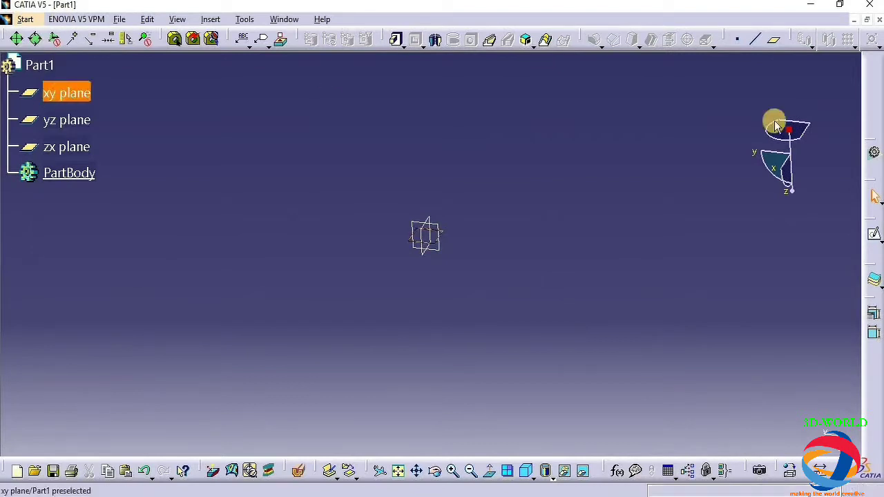
{"action": "left_click", "coordinate": [873, 235]}
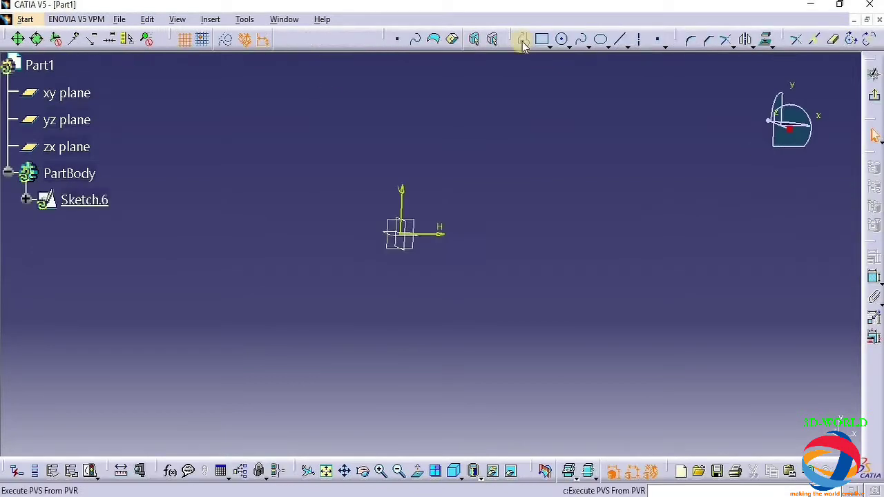
{"action": "left_click", "coordinate": [546, 45]}
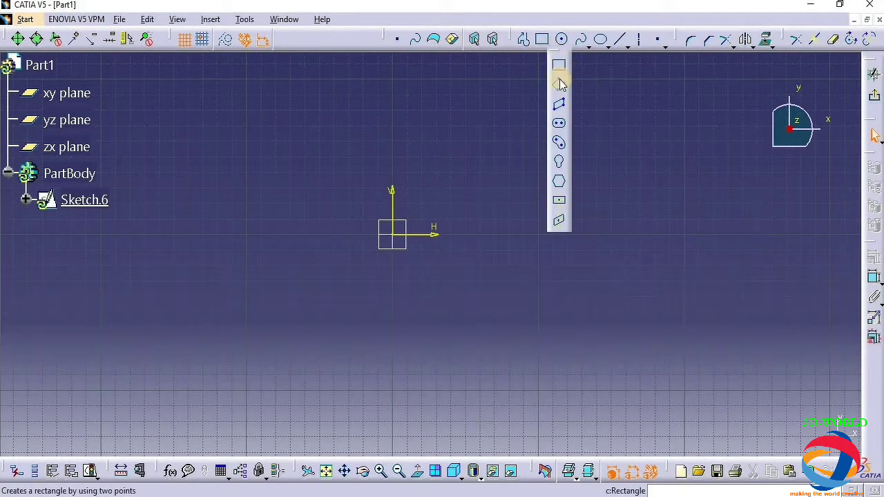
{"action": "left_click", "coordinate": [551, 199]}
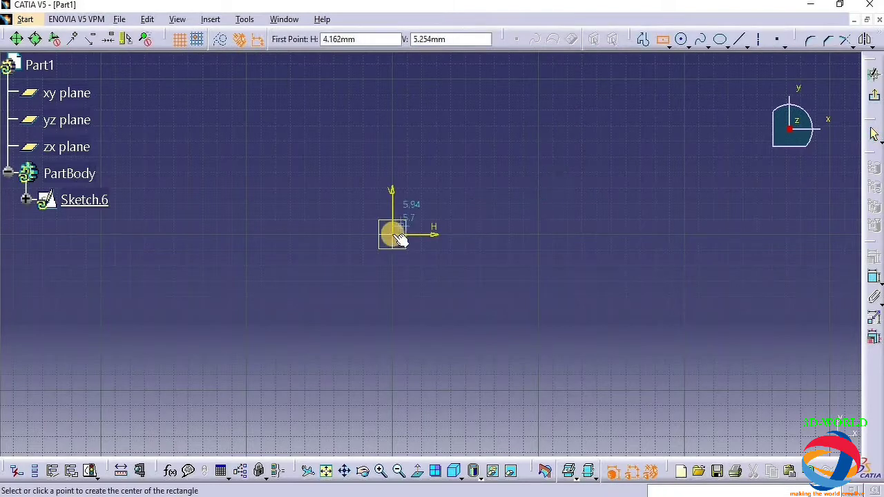
{"action": "left_click", "coordinate": [391, 235]}
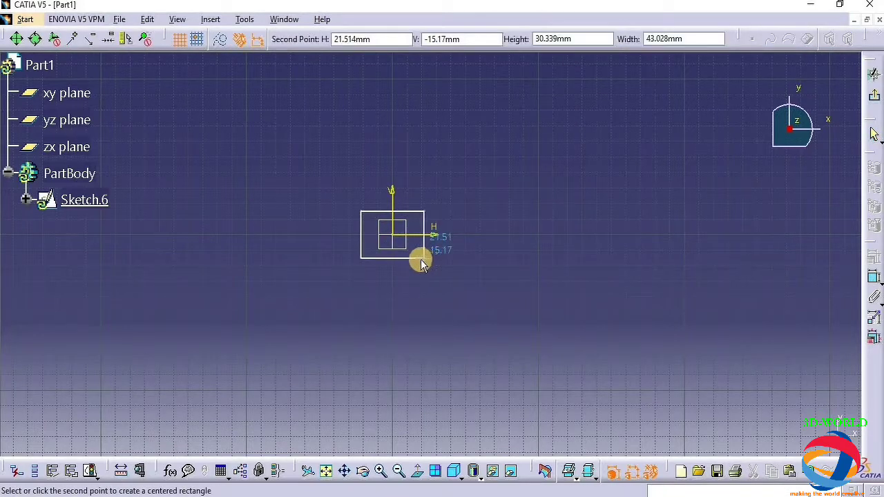
{"action": "left_click", "coordinate": [417, 259]}
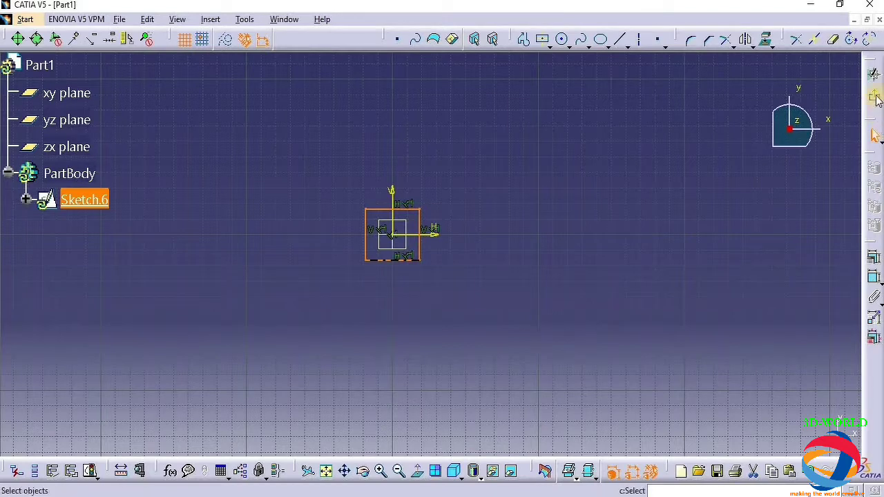
{"action": "left_click", "coordinate": [874, 97]}
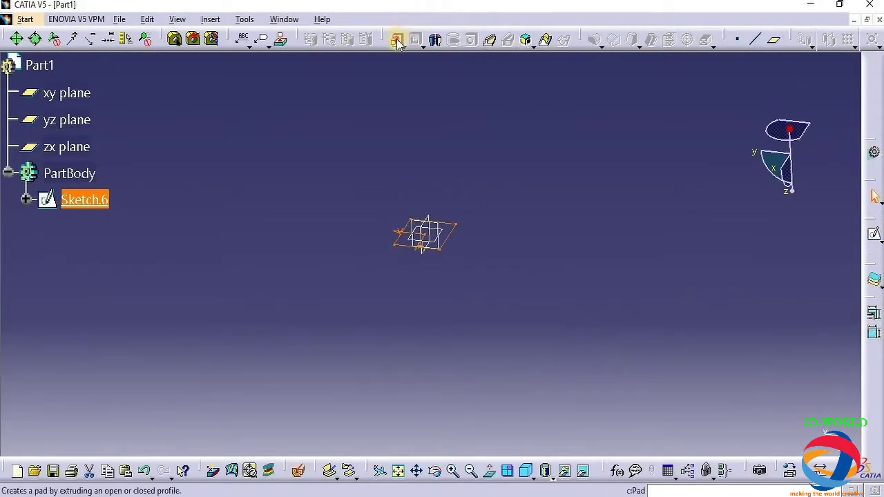
Step: Extrude the rectangle as a pad 20 mm long
{"action": "left_click", "coordinate": [397, 40]}
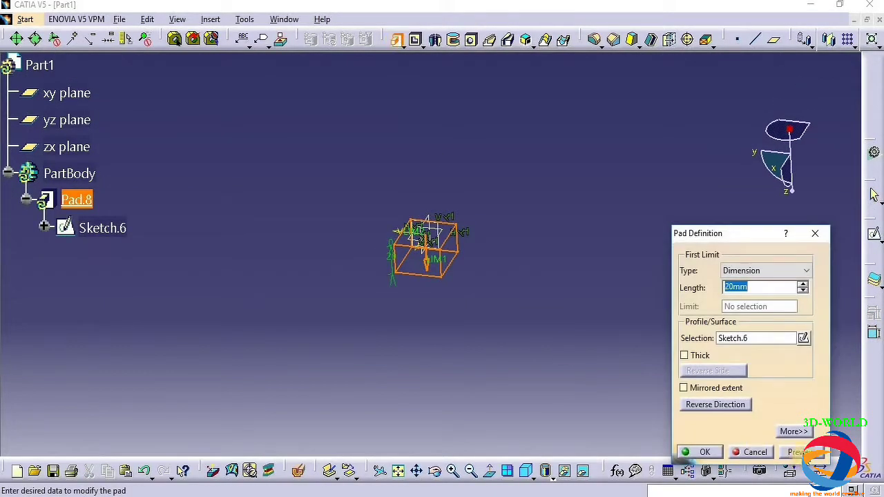
{"action": "left_click", "coordinate": [699, 452]}
{"action": "left_click", "coordinate": [434, 471]}
{"action": "left_click_drag", "start_coordinate": [424, 418], "coordinate": [497, 217]}
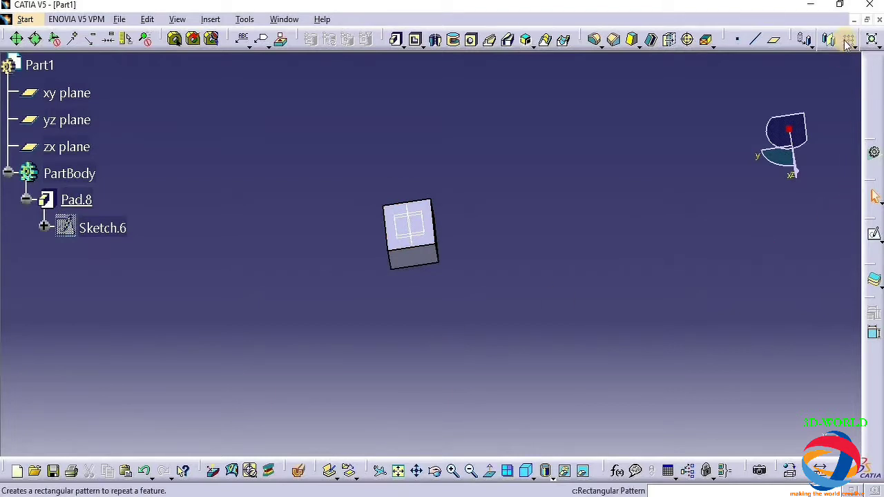
Step: Try a rectangular pattern of the block using Instance(s) & Length, with 30 mm length and the block's face on the xy plane as reference
{"action": "left_click", "coordinate": [76, 200]}
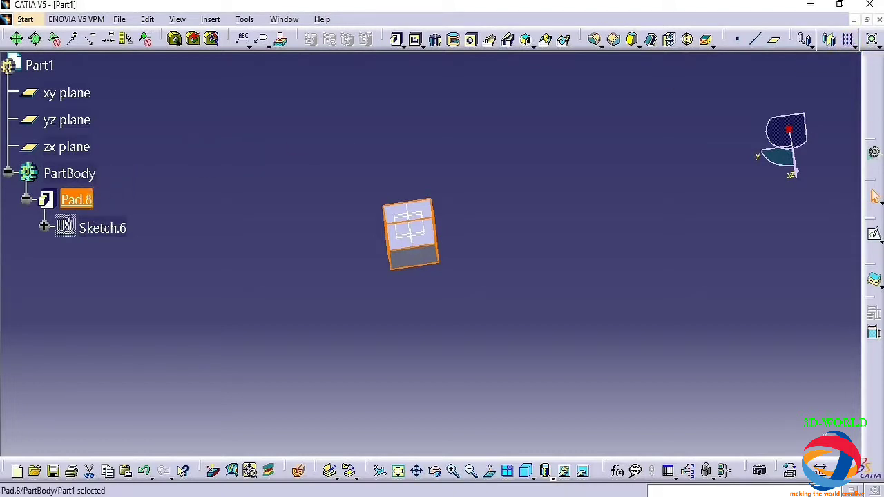
{"action": "left_click", "coordinate": [847, 41]}
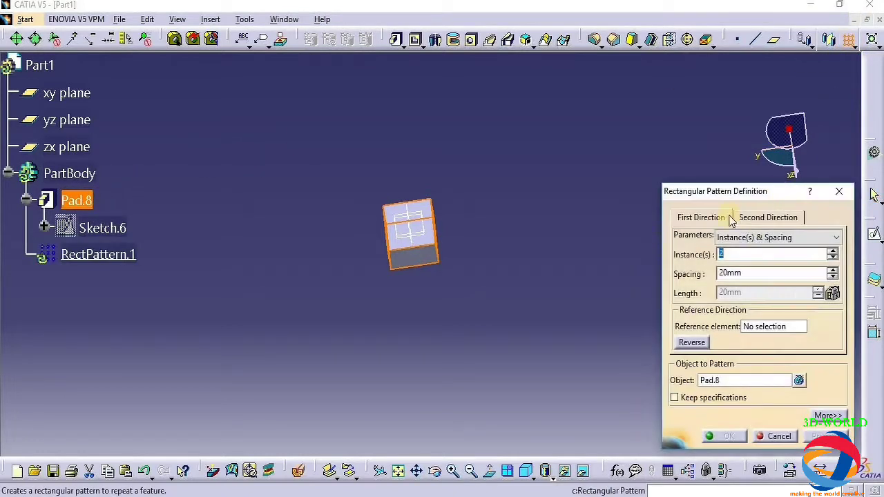
{"action": "left_click", "coordinate": [793, 238]}
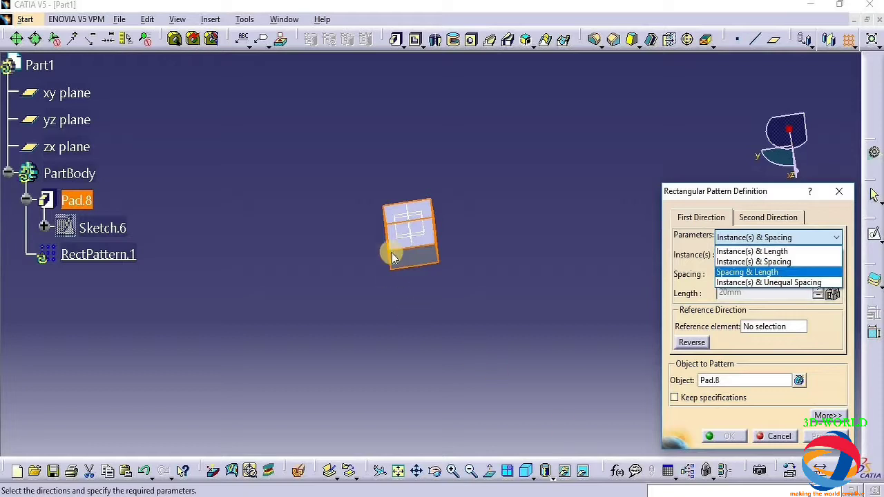
{"action": "left_click", "coordinate": [775, 252]}
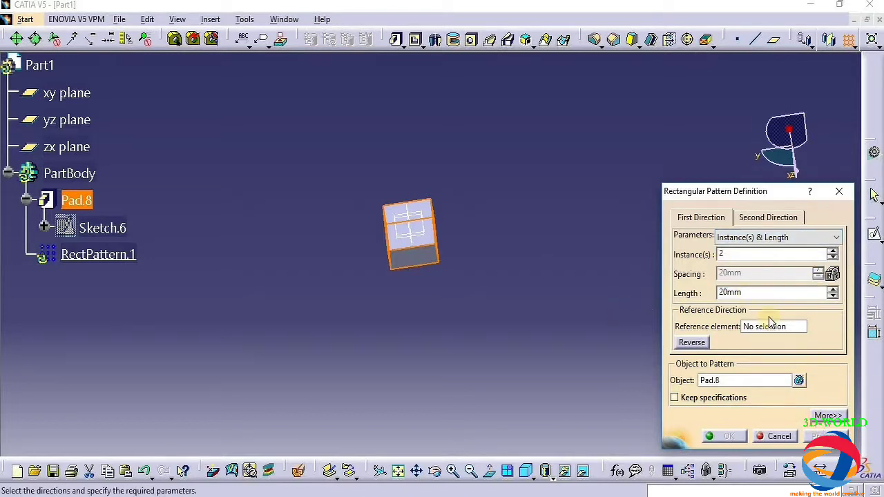
{"action": "left_click_drag", "start_coordinate": [752, 292], "coordinate": [683, 293]}
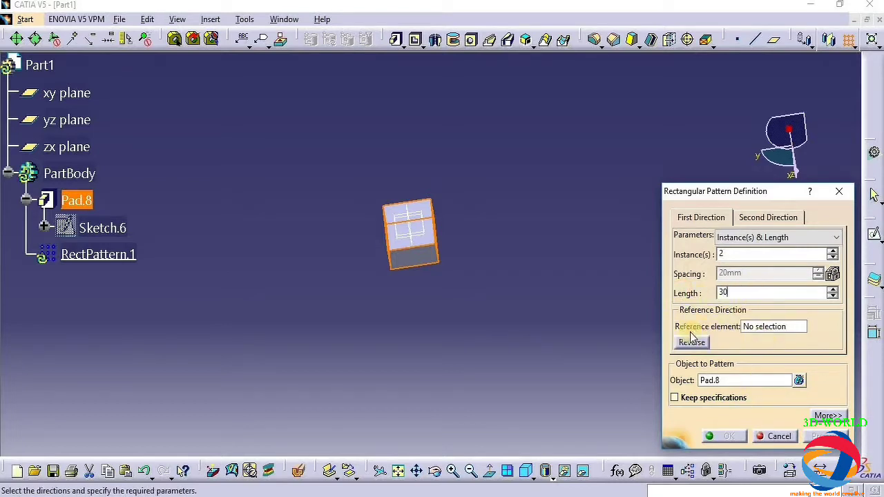
{"action": "left_click", "coordinate": [780, 328]}
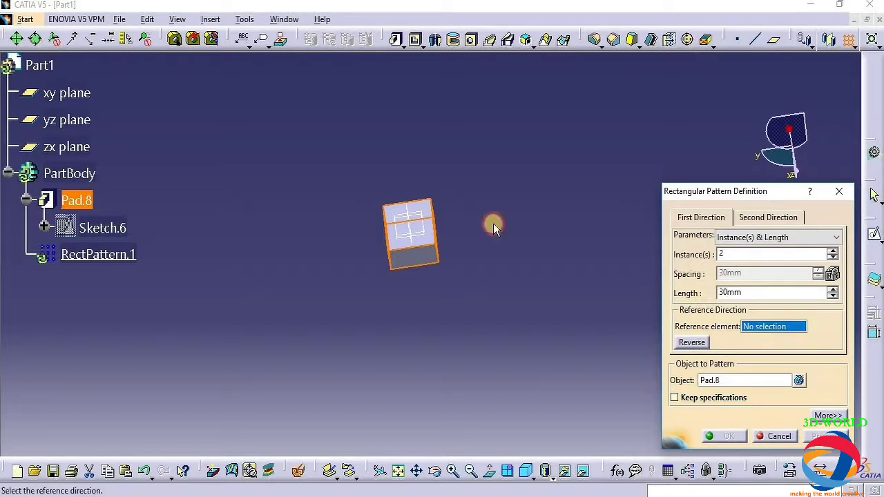
{"action": "left_click", "coordinate": [426, 212]}
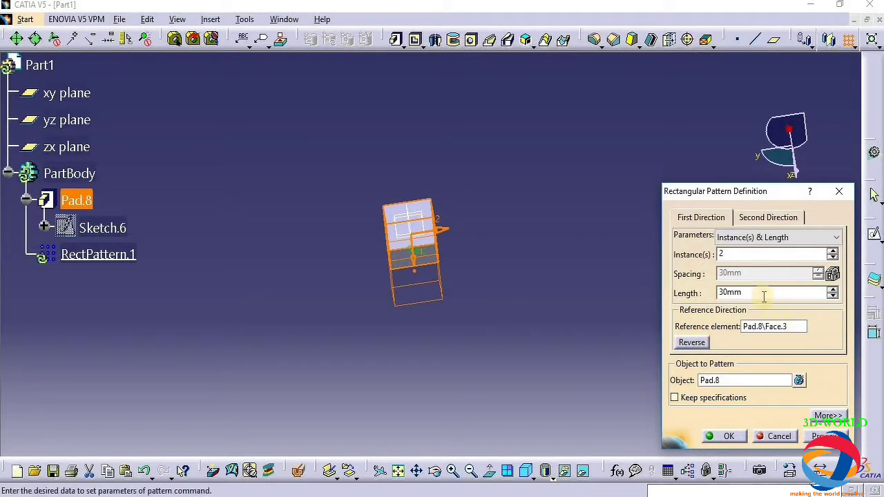
Step: Preview the rectangular pattern with a 60 mm length, and discard it
{"action": "left_click", "coordinate": [642, 284]}
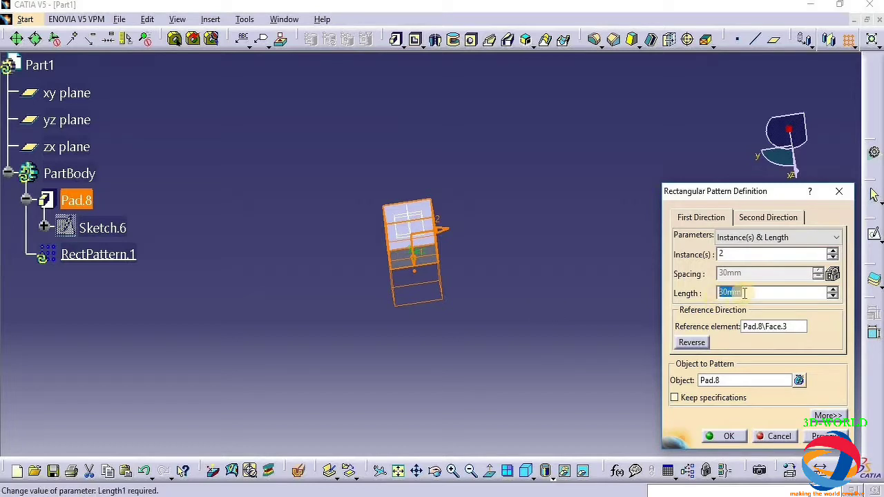
{"action": "type", "text": "60"}
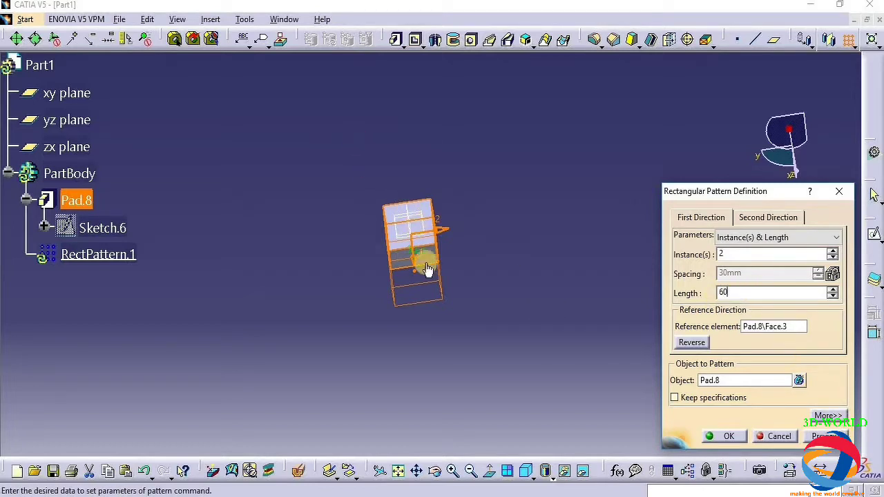
{"action": "left_click", "coordinate": [821, 436]}
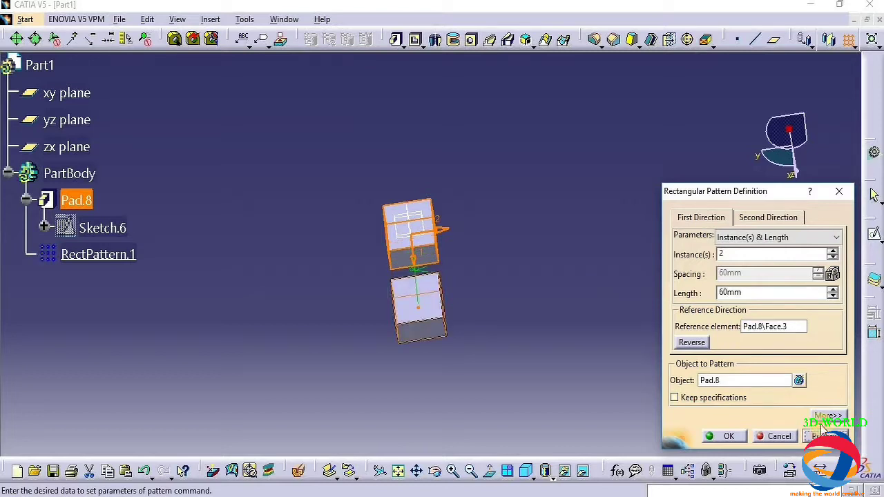
{"action": "left_click", "coordinate": [839, 191]}
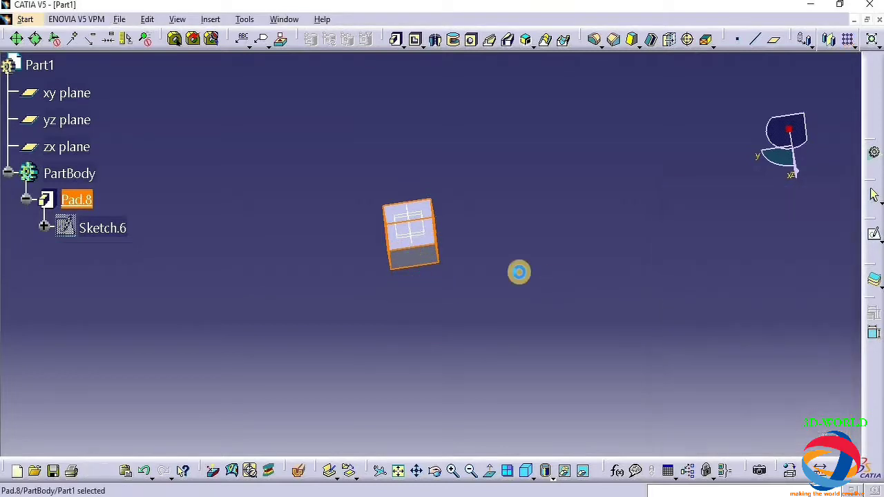
Step: Start a rectangular pattern of the block by Instance(s) & Spacing, with its face on the xy plane as the reference direction
{"action": "left_click", "coordinate": [847, 39]}
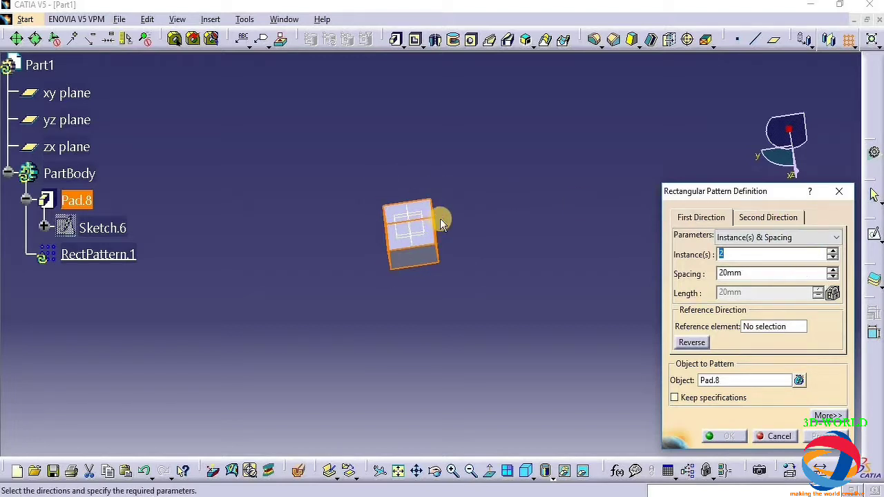
{"action": "left_click", "coordinate": [721, 255]}
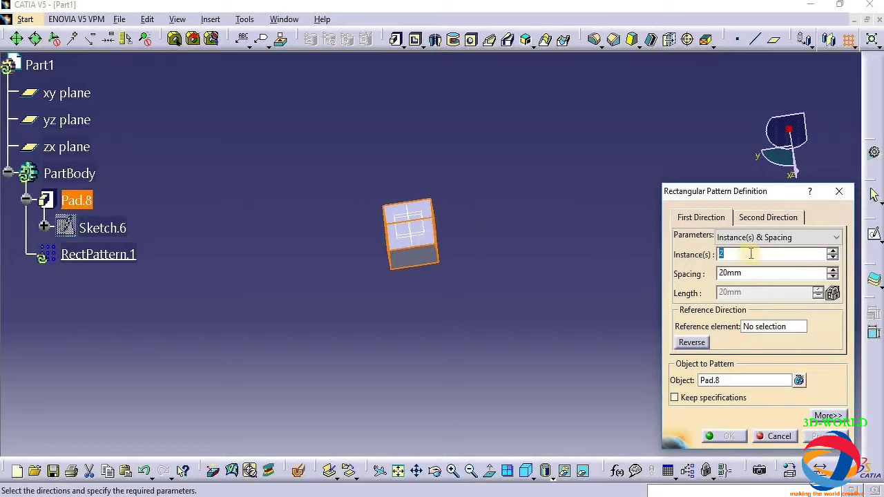
{"action": "left_click", "coordinate": [763, 216]}
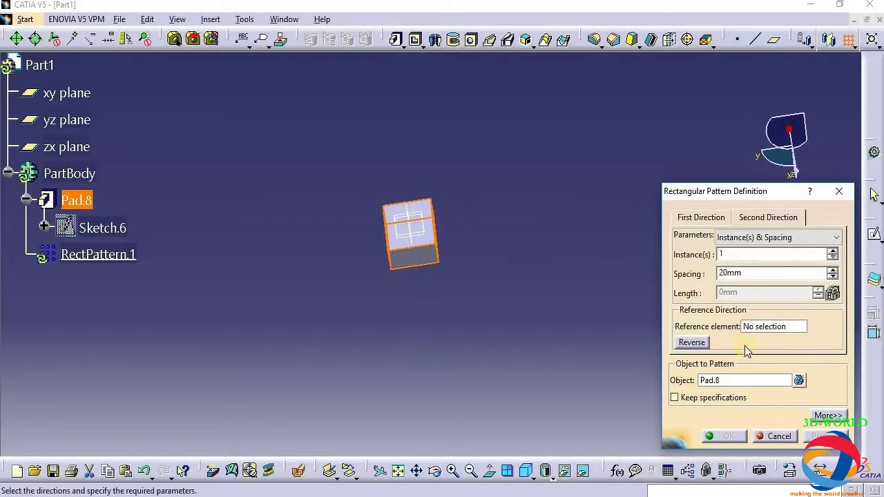
{"action": "left_click", "coordinate": [711, 218]}
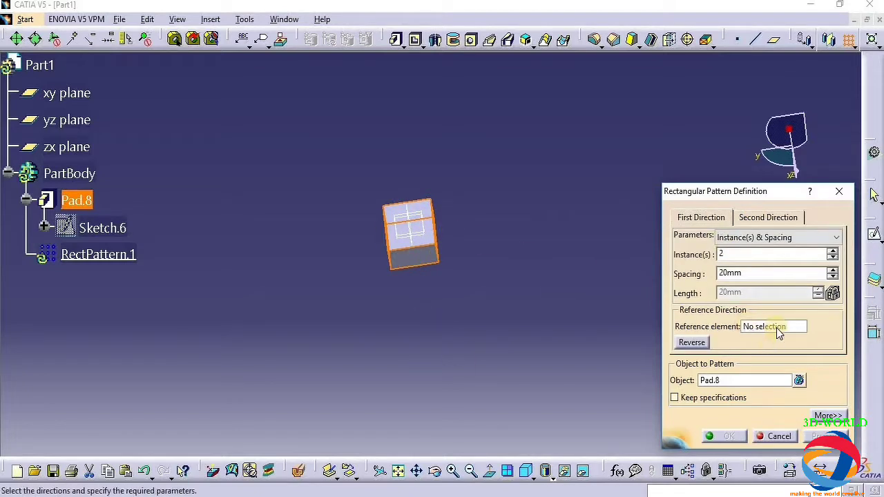
{"action": "left_click", "coordinate": [777, 330]}
{"action": "left_click", "coordinate": [426, 216]}
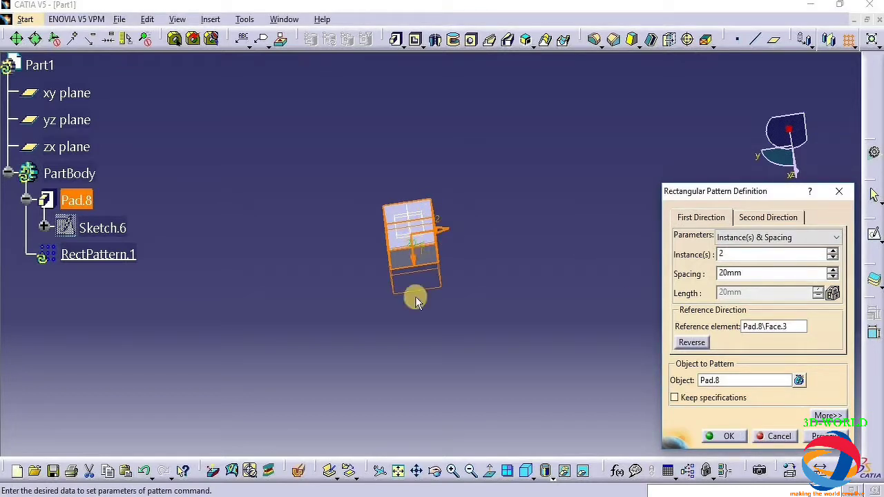
Step: Try reversing the rectangular pattern's first and second directions, returning both to their original orientation
{"action": "left_click", "coordinate": [693, 343]}
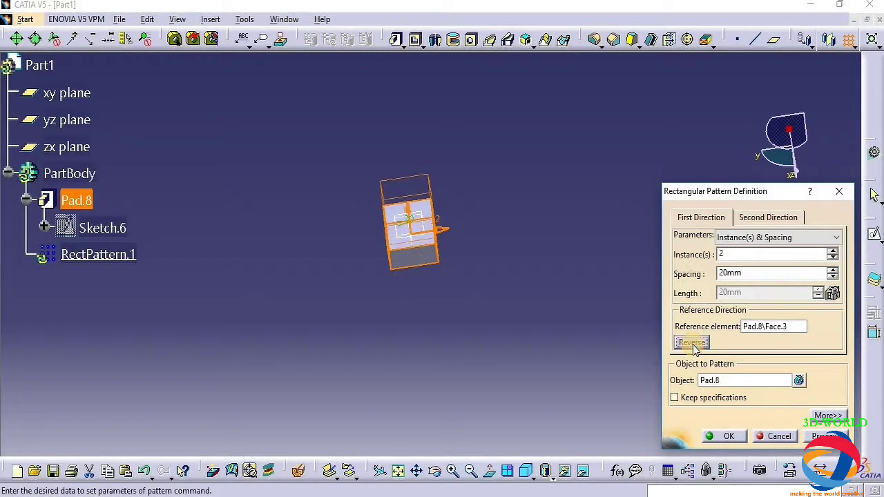
{"action": "left_click", "coordinate": [767, 216]}
{"action": "left_click", "coordinate": [693, 344]}
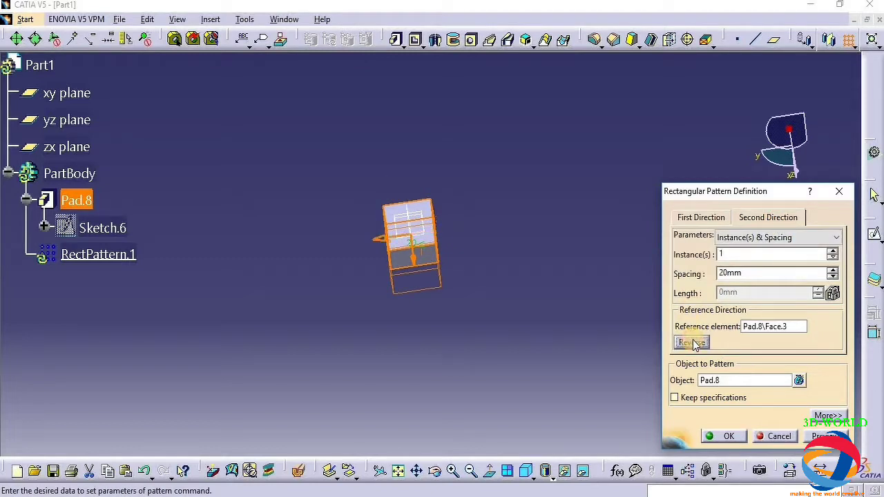
{"action": "left_click", "coordinate": [693, 343]}
{"action": "left_click", "coordinate": [693, 343]}
{"action": "left_click", "coordinate": [693, 343]}
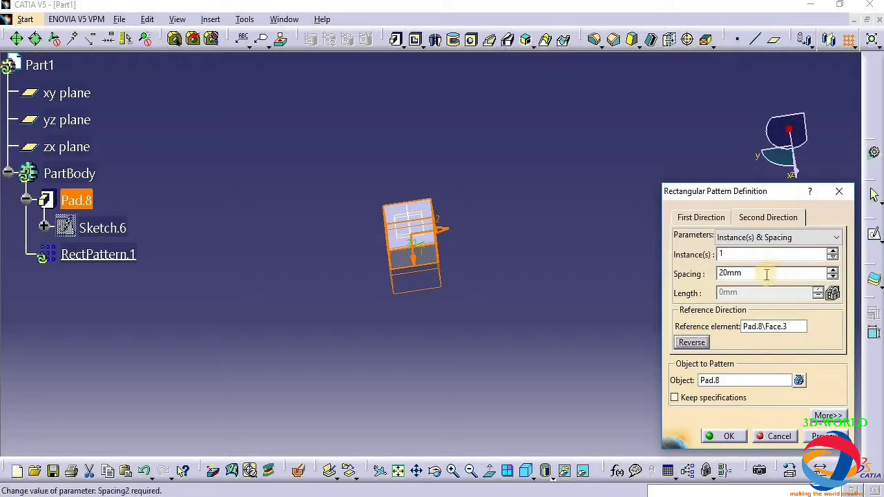
Step: Set the rectangular pattern's spacing to 100 mm in the second direction and 80 mm in the first direction
{"action": "left_click", "coordinate": [690, 272]}
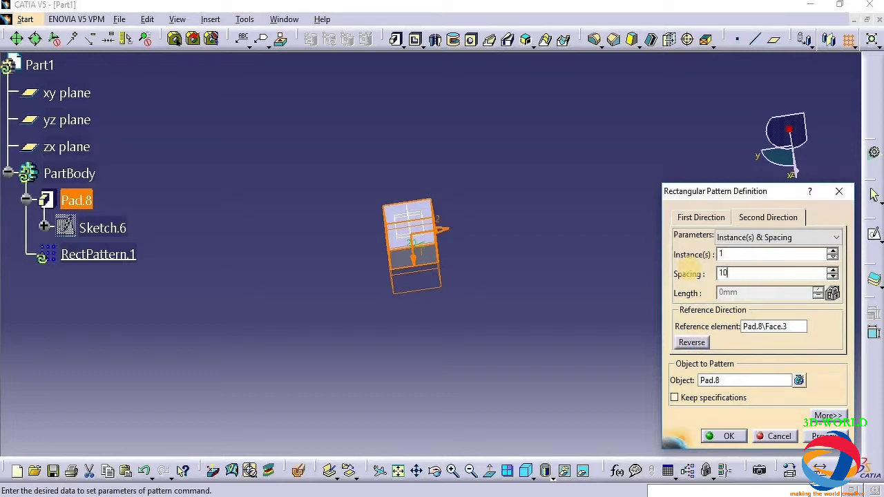
{"action": "left_click", "coordinate": [700, 218]}
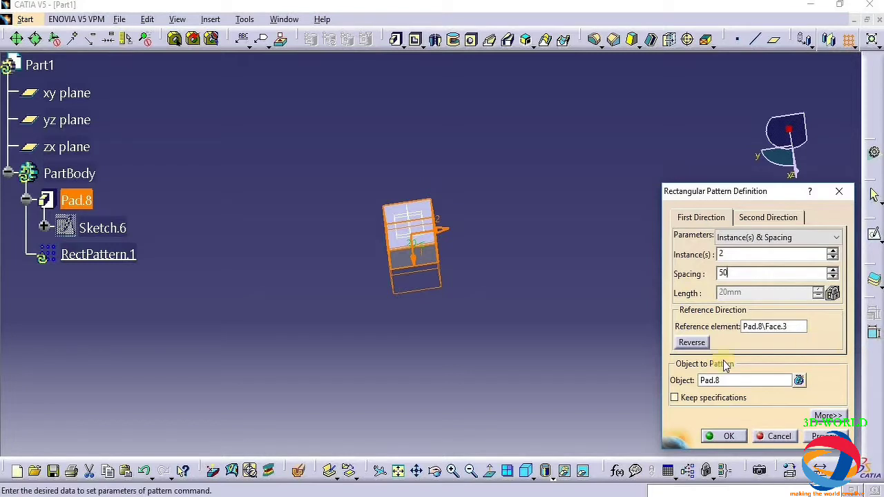
{"action": "left_click", "coordinate": [693, 341]}
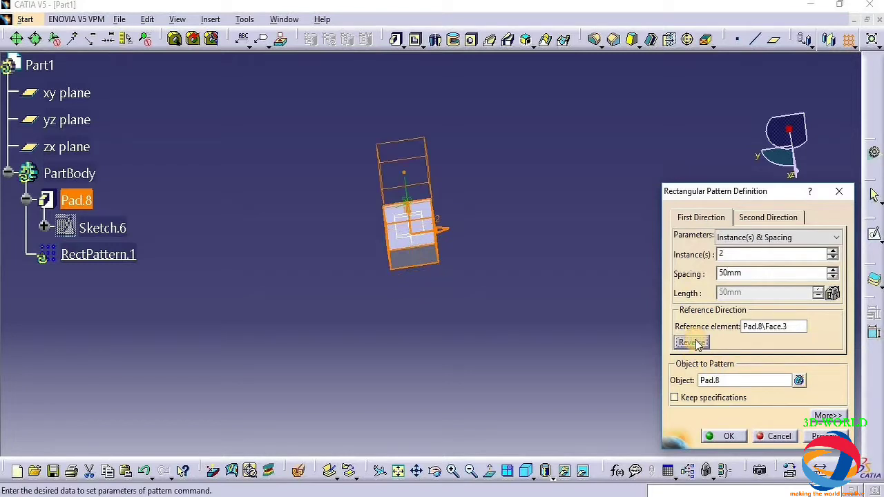
{"action": "left_click", "coordinate": [696, 342]}
{"action": "double_click", "coordinate": [753, 273]}
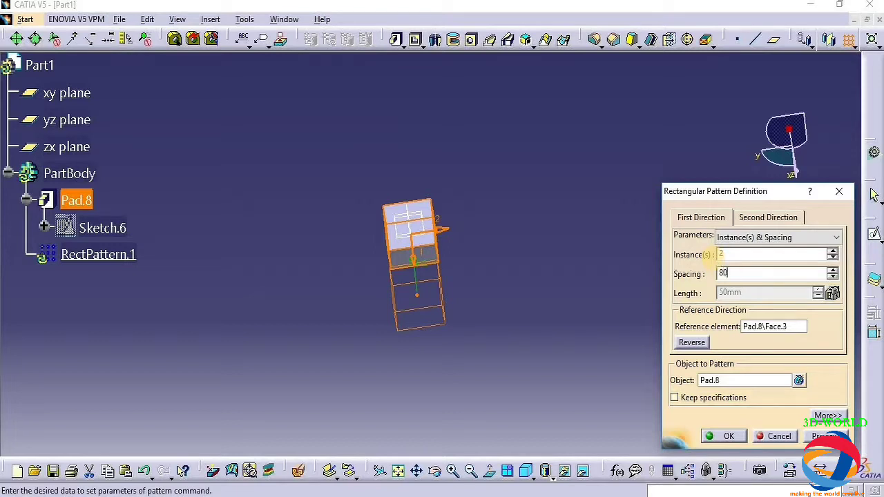
Step: Try flipping the pattern's first and second directions at the new spacings, returning both to their original orientation
{"action": "left_click", "coordinate": [701, 346]}
{"action": "left_click", "coordinate": [701, 342]}
{"action": "left_click", "coordinate": [702, 344]}
{"action": "left_click", "coordinate": [701, 343]}
{"action": "left_click", "coordinate": [760, 217]}
{"action": "left_click", "coordinate": [689, 345]}
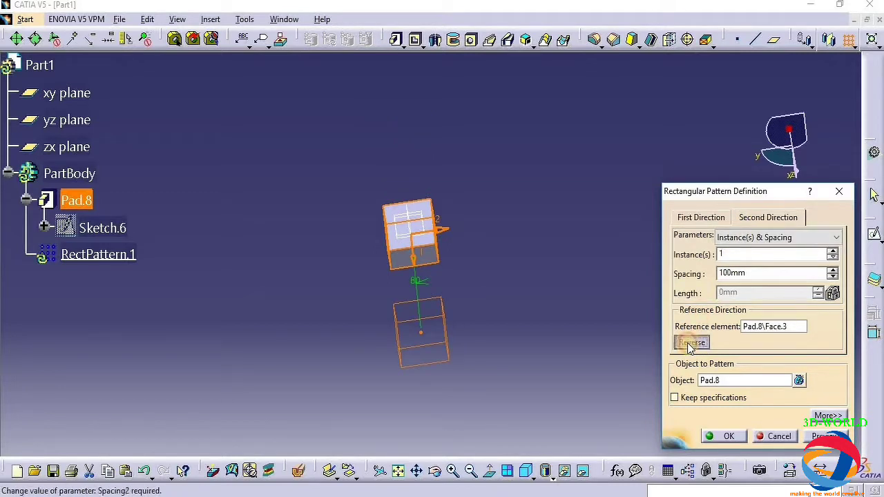
{"action": "left_click", "coordinate": [687, 342]}
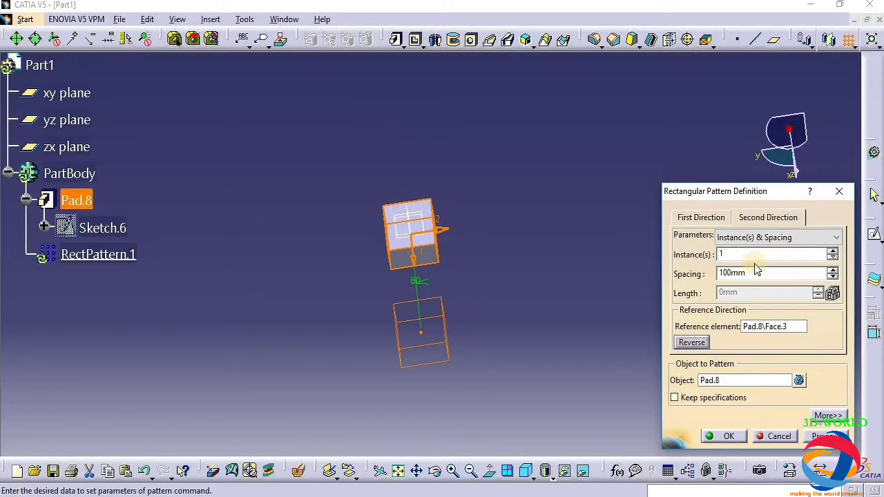
Step: Set 2 instances in the second direction, preview the result, and create the rectangular pattern
{"action": "type", "text": "2"}
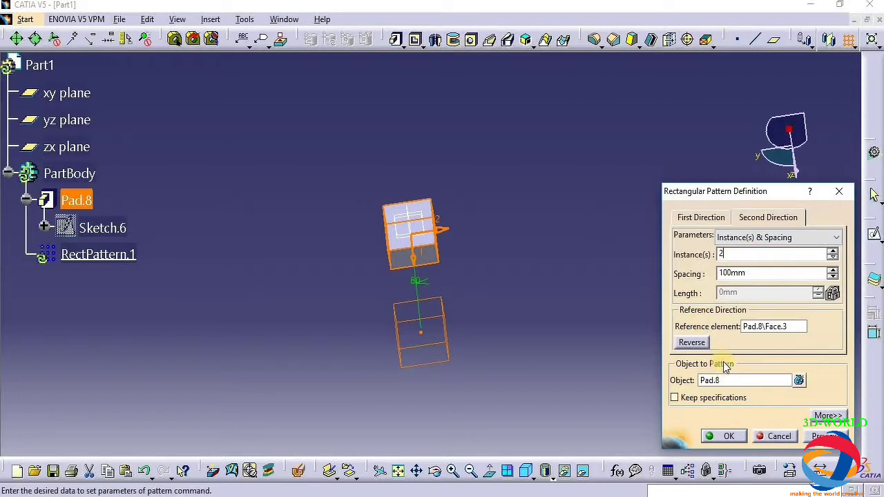
{"action": "left_click", "coordinate": [825, 436]}
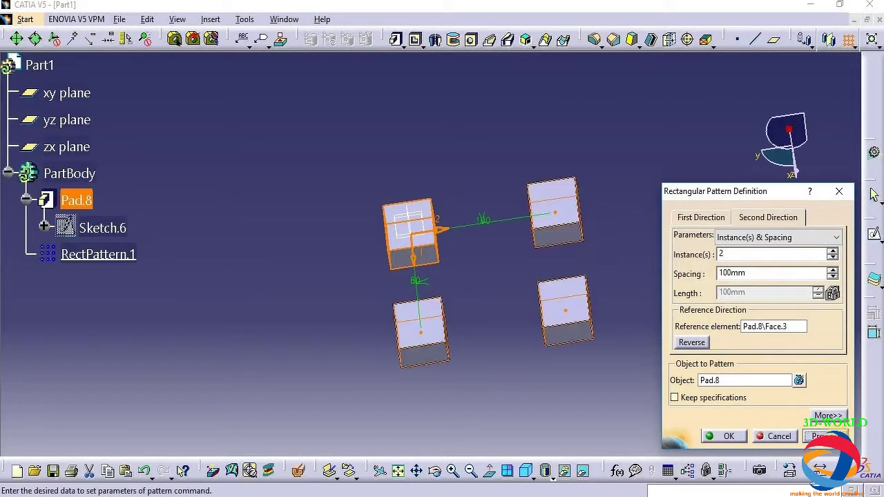
{"action": "left_click", "coordinate": [702, 341]}
{"action": "left_click", "coordinate": [704, 344]}
{"action": "left_click", "coordinate": [705, 343]}
{"action": "left_click", "coordinate": [704, 343]}
{"action": "left_click", "coordinate": [723, 436]}
Step: Delete the block together with its rectangular pattern and sketch
{"action": "left_click_drag", "start_coordinate": [669, 147], "coordinate": [340, 377]}
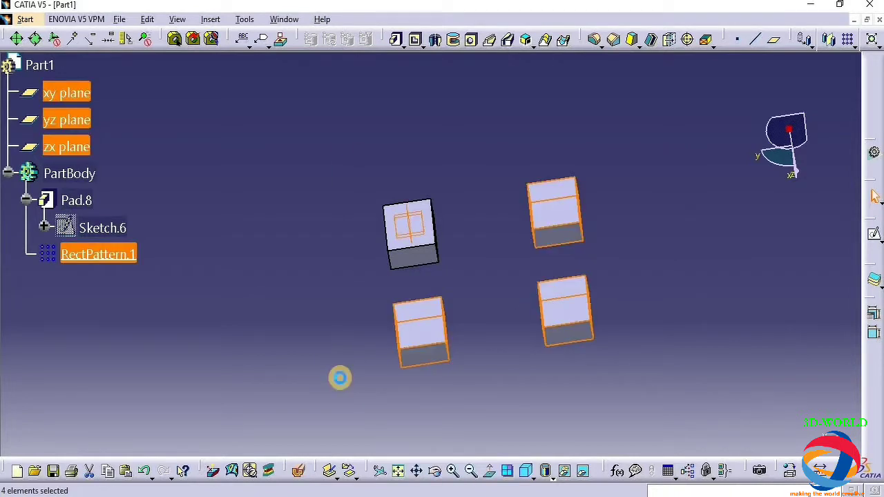
{"action": "key", "text": "Delete"}
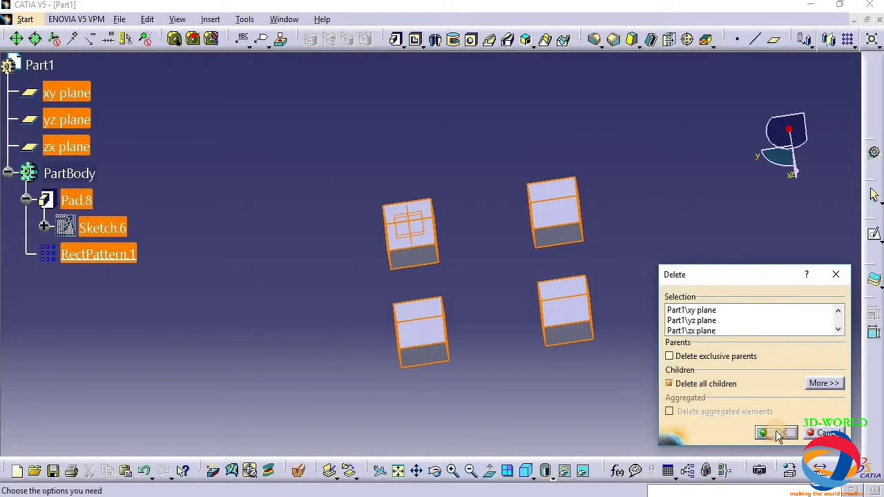
{"action": "left_click", "coordinate": [765, 433]}
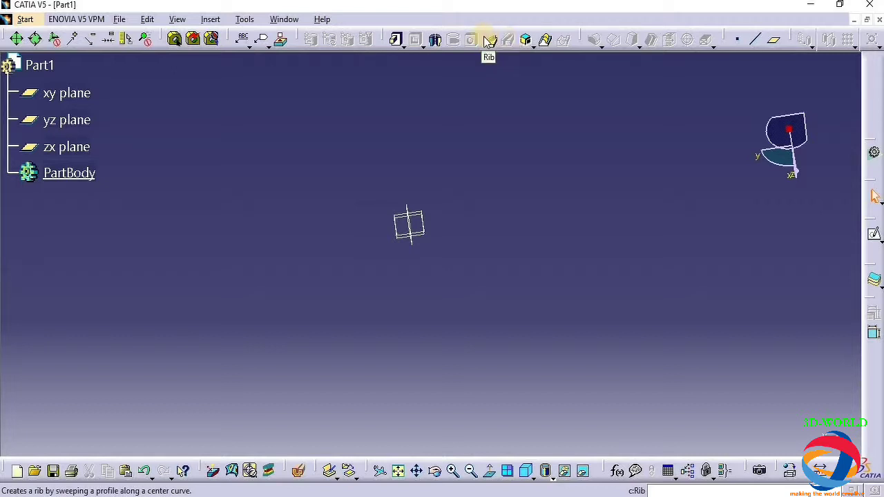
{"action": "left_click", "coordinate": [533, 47]}
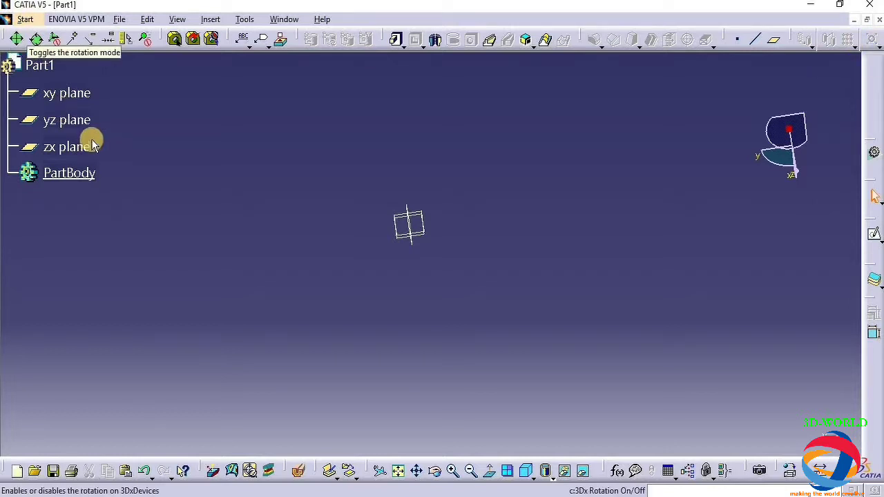
Step: Sketch a large circle centred on the origin on the xy plane
{"action": "left_click", "coordinate": [69, 120]}
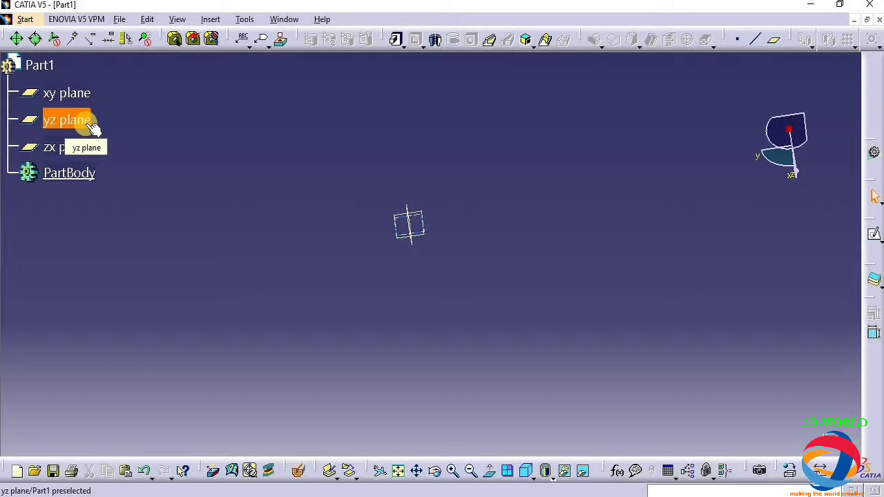
{"action": "left_click", "coordinate": [59, 90]}
{"action": "left_click", "coordinate": [874, 233]}
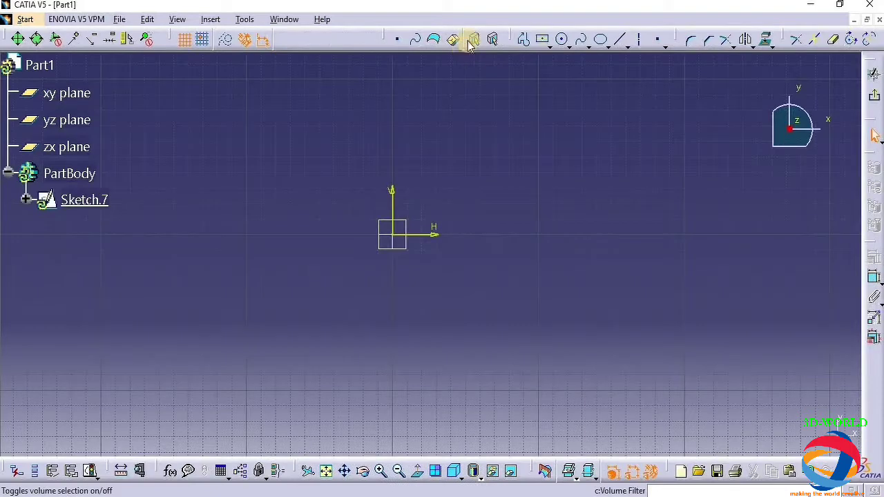
{"action": "left_click", "coordinate": [562, 39]}
{"action": "left_click", "coordinate": [393, 234]}
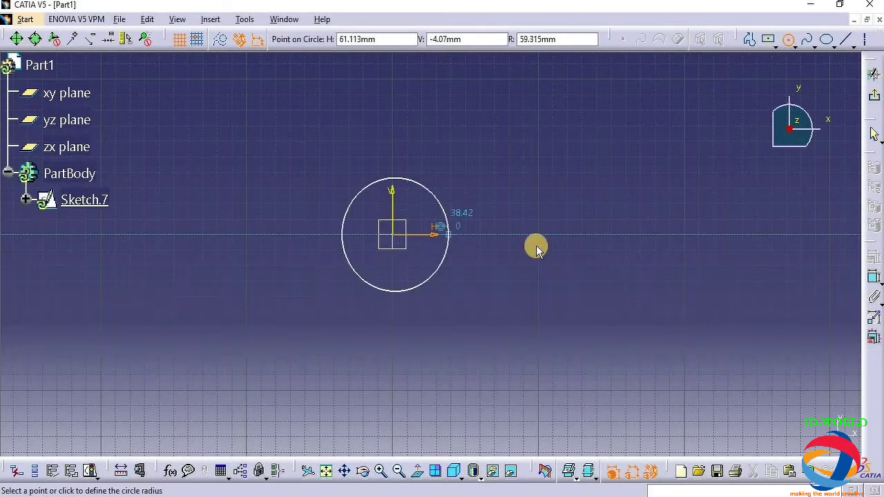
{"action": "left_click", "coordinate": [533, 246]}
Step: Scale the circle about the origin with Duplicate mode on to create a smaller concentric circle
{"action": "left_click", "coordinate": [818, 34]}
{"action": "left_click", "coordinate": [736, 123]}
{"action": "left_click", "coordinate": [531, 230]}
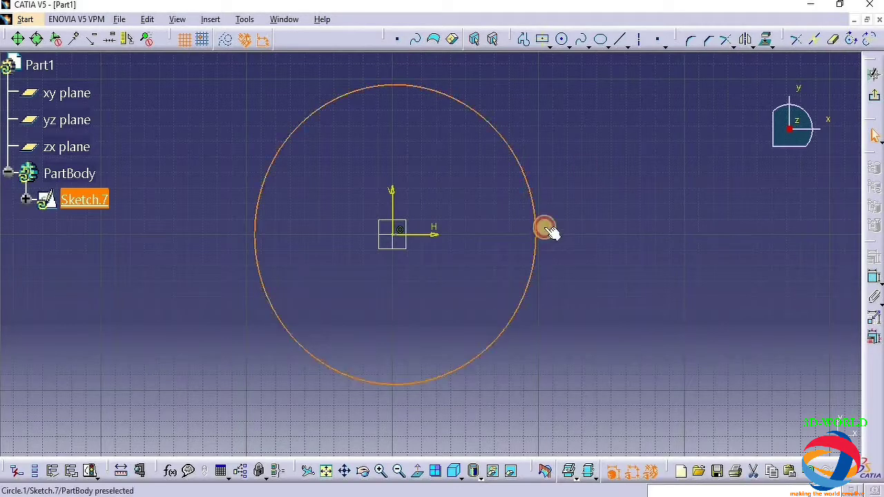
{"action": "left_click", "coordinate": [765, 43]}
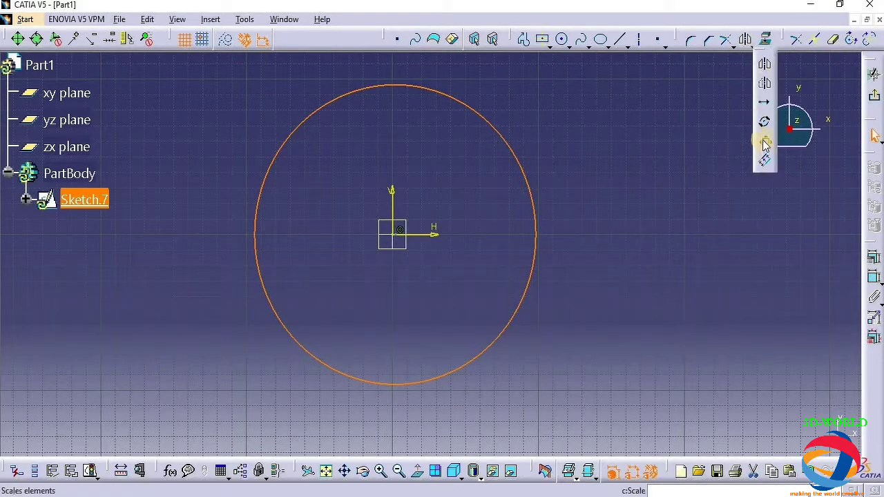
{"action": "left_click", "coordinate": [765, 141]}
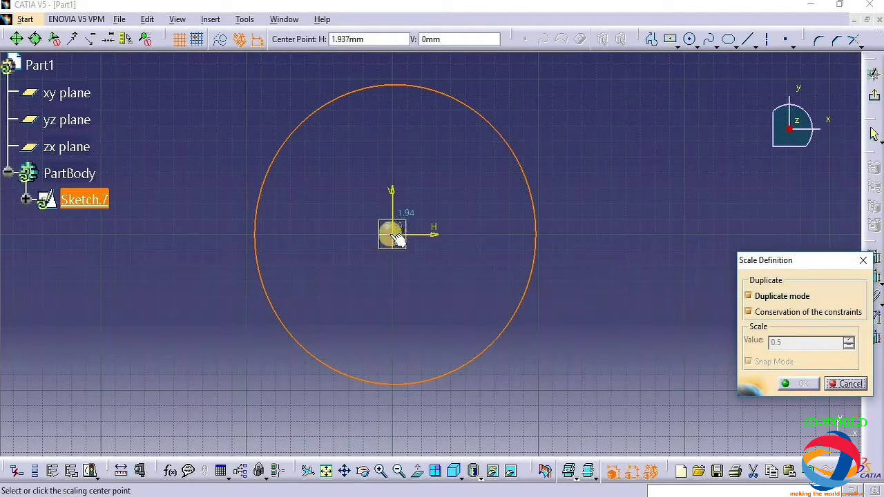
{"action": "left_click", "coordinate": [394, 236]}
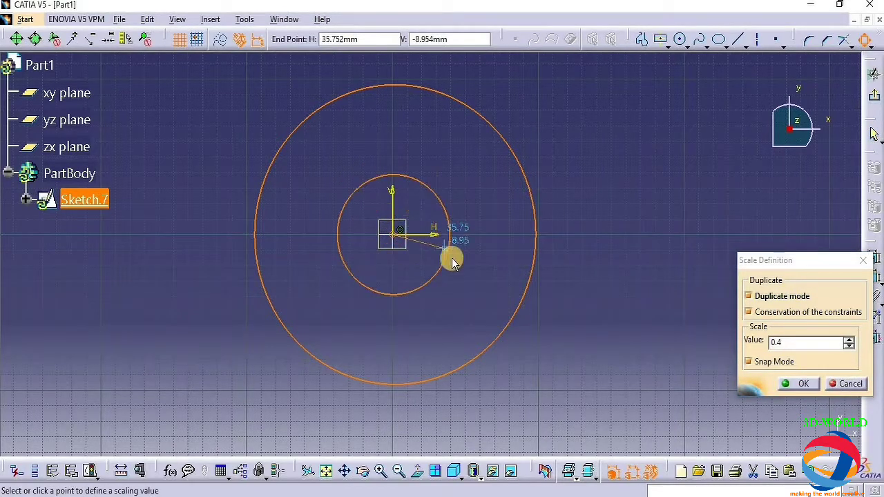
{"action": "left_click", "coordinate": [495, 275]}
Step: Scale the inner circle down about the origin with Duplicate mode off
{"action": "left_click", "coordinate": [498, 270]}
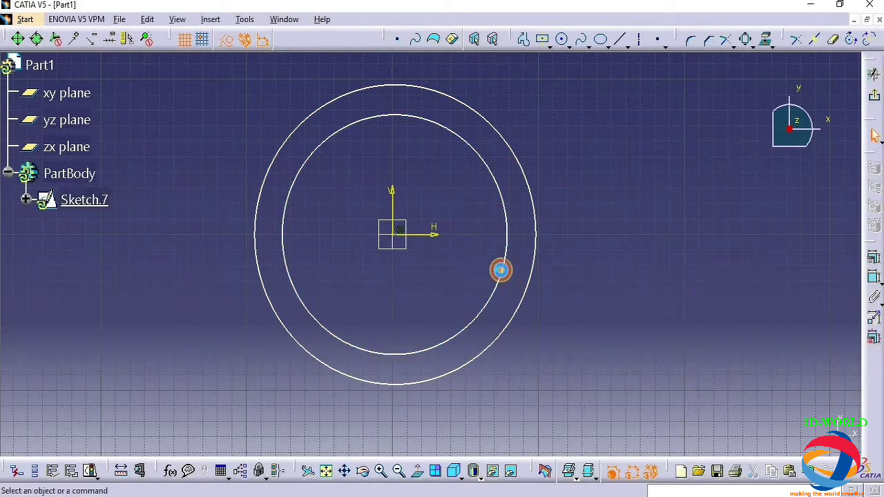
{"action": "left_click", "coordinate": [745, 42]}
{"action": "left_click", "coordinate": [748, 295]}
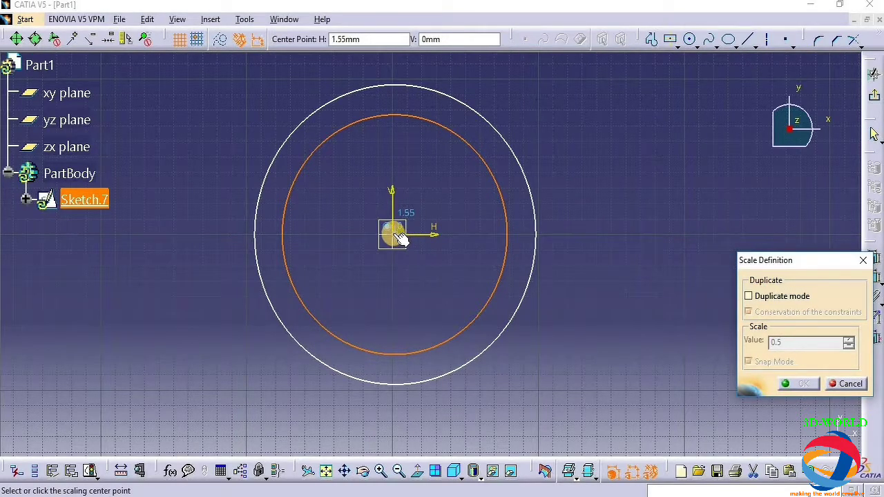
{"action": "left_click", "coordinate": [394, 235]}
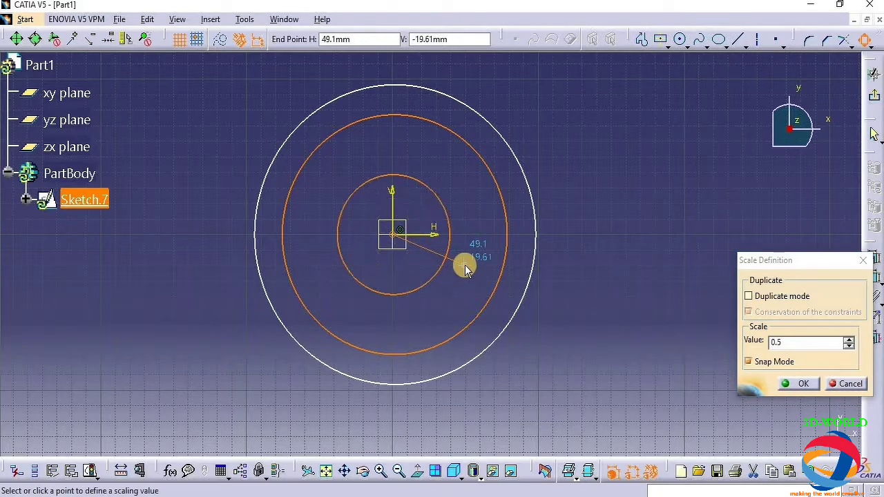
{"action": "left_click", "coordinate": [469, 264]}
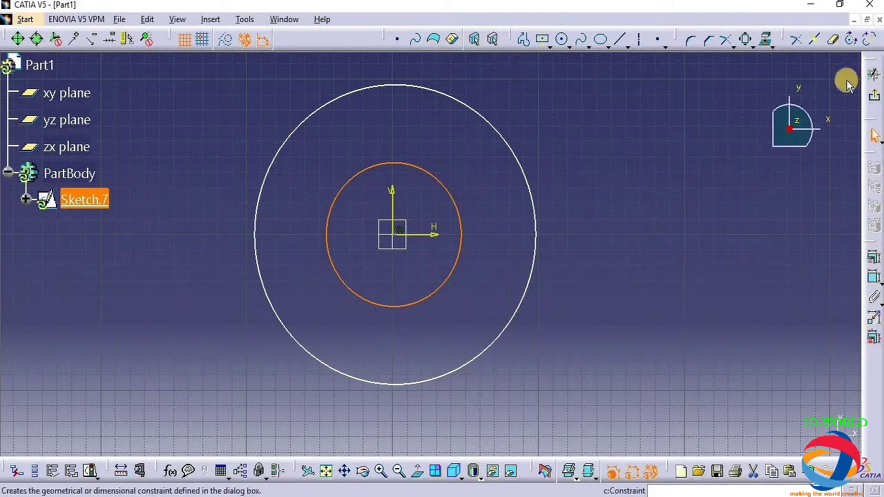
Step: Finish the sketch and pad the ring profile 20 mm
{"action": "left_click", "coordinate": [875, 95]}
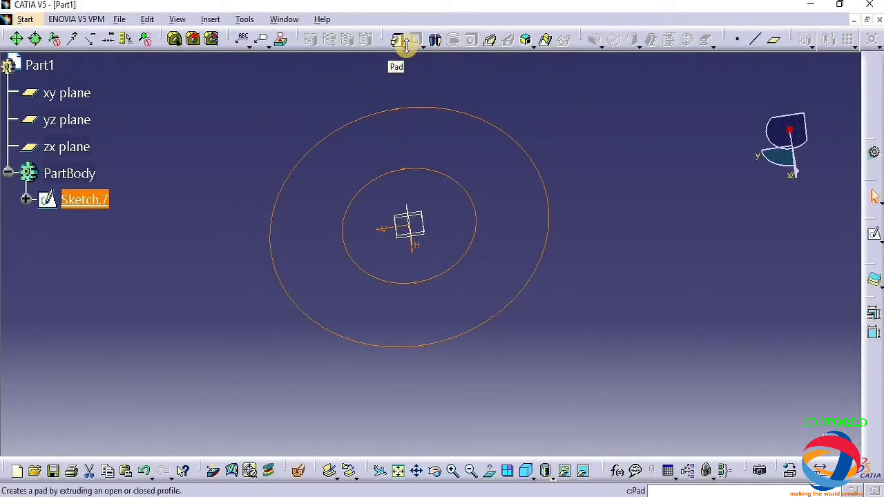
{"action": "left_click", "coordinate": [397, 38]}
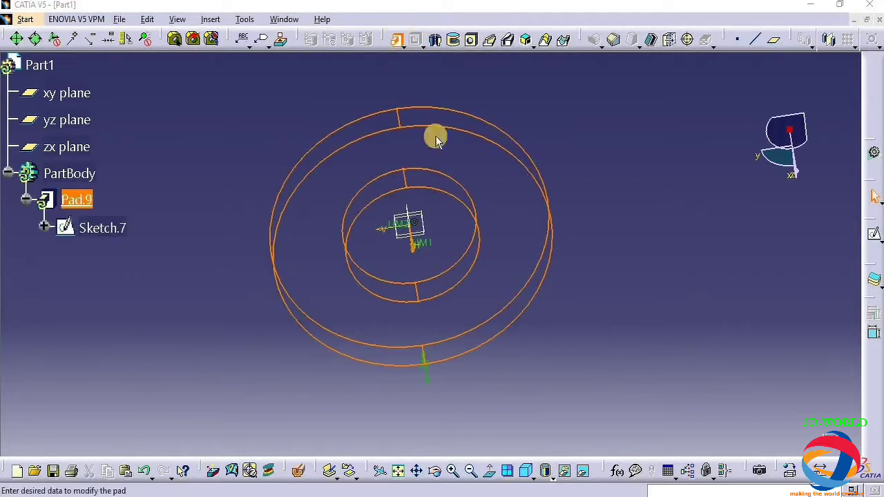
{"action": "left_click", "coordinate": [787, 452]}
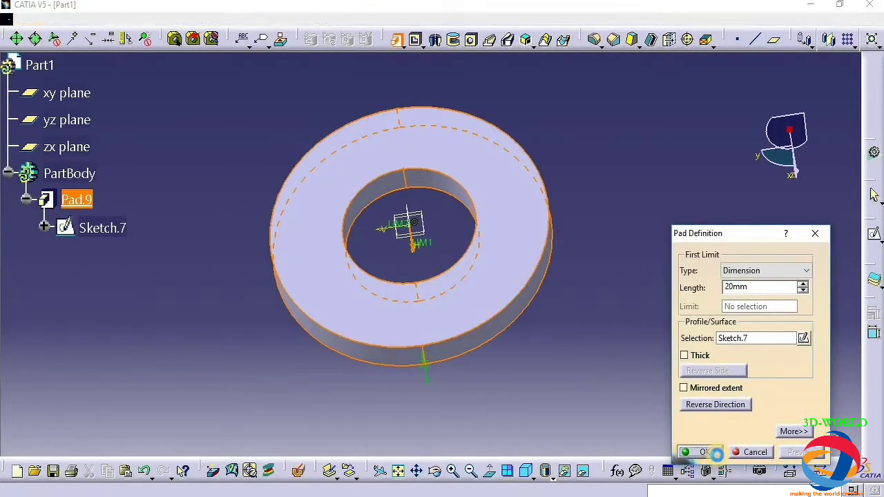
{"action": "left_click", "coordinate": [700, 452]}
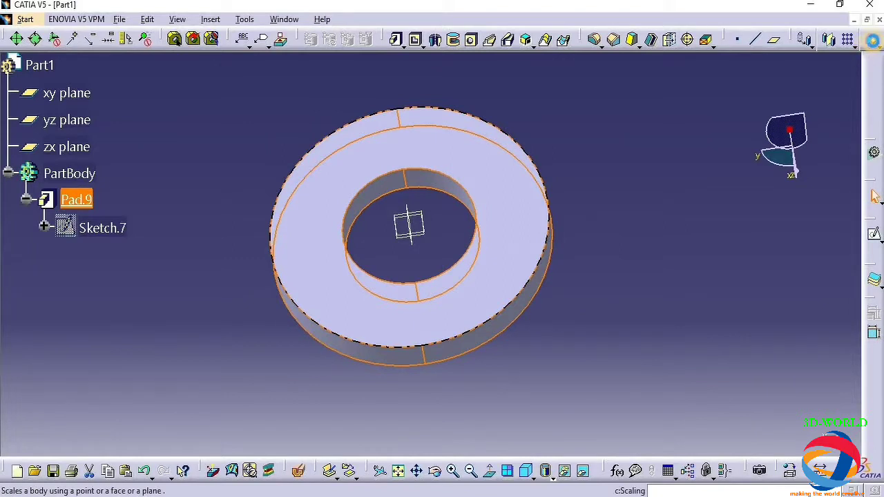
Step: Apply a Scaling with ratio 2 to the ring, using its flat face on the xy plane as reference
{"action": "left_click", "coordinate": [871, 39]}
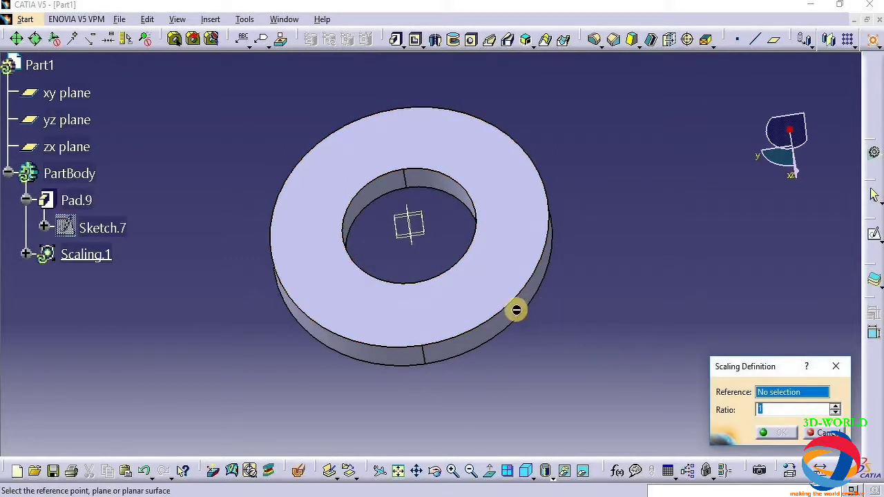
{"action": "left_click", "coordinate": [491, 283]}
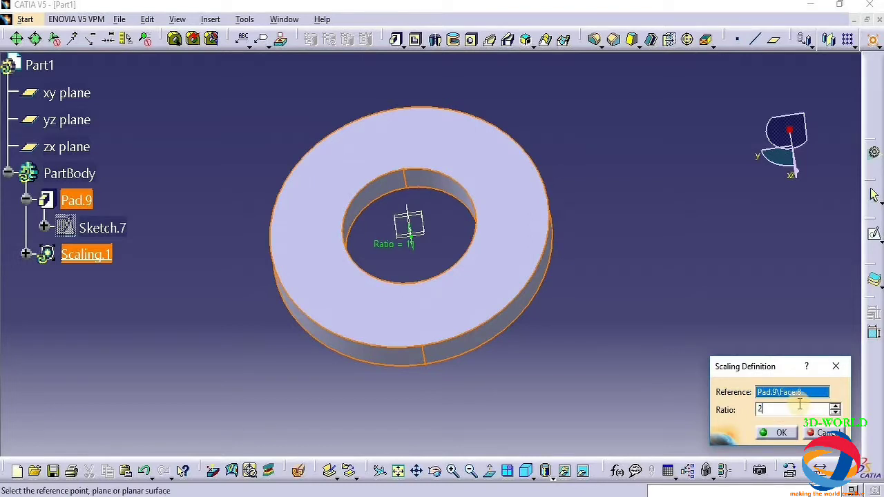
{"action": "left_click", "coordinate": [783, 434]}
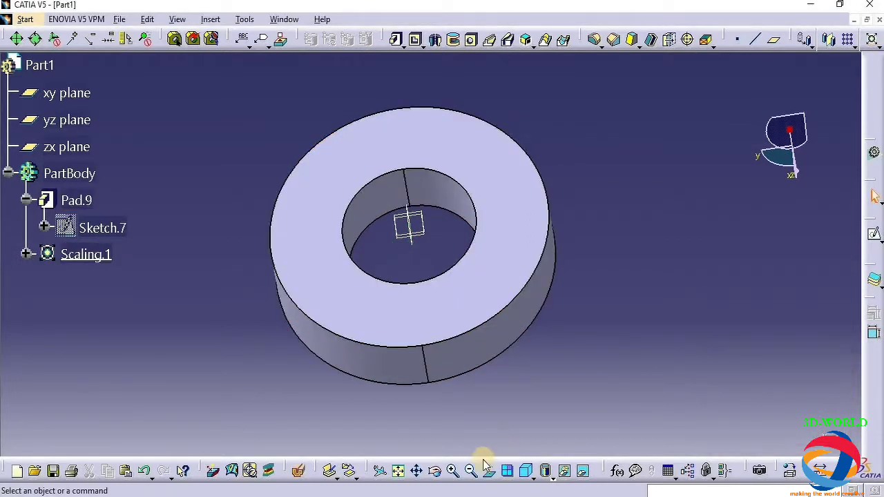
Step: Apply another Scaling with ratio 5 to the thickened ring, using its flat face on the xy plane as reference
{"action": "left_click_drag", "start_coordinate": [431, 450], "coordinate": [414, 294]}
{"action": "left_click", "coordinate": [871, 39]}
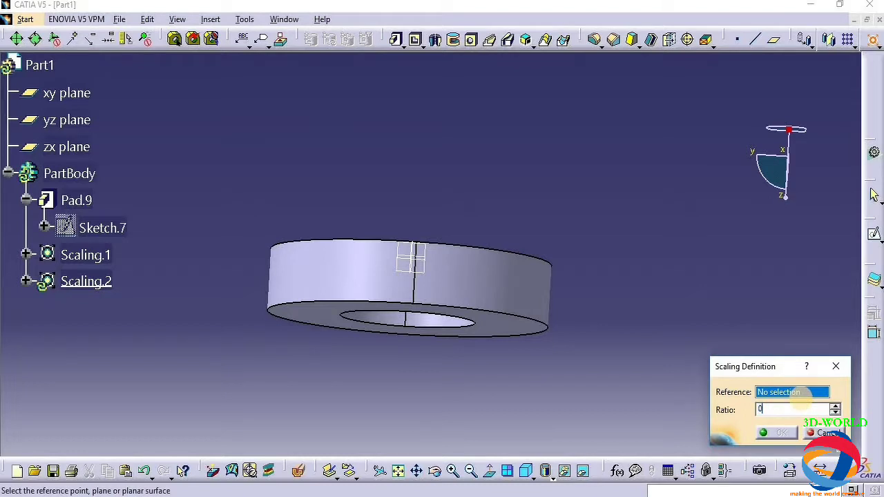
{"action": "left_click", "coordinate": [766, 409]}
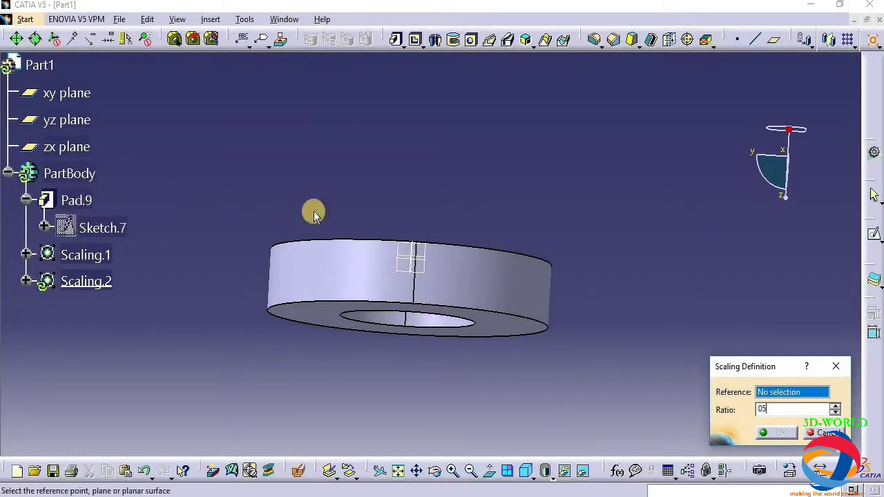
{"action": "middle_click_drag", "start_coordinate": [430, 412], "coordinate": [456, 269]}
{"action": "left_click", "coordinate": [458, 271]}
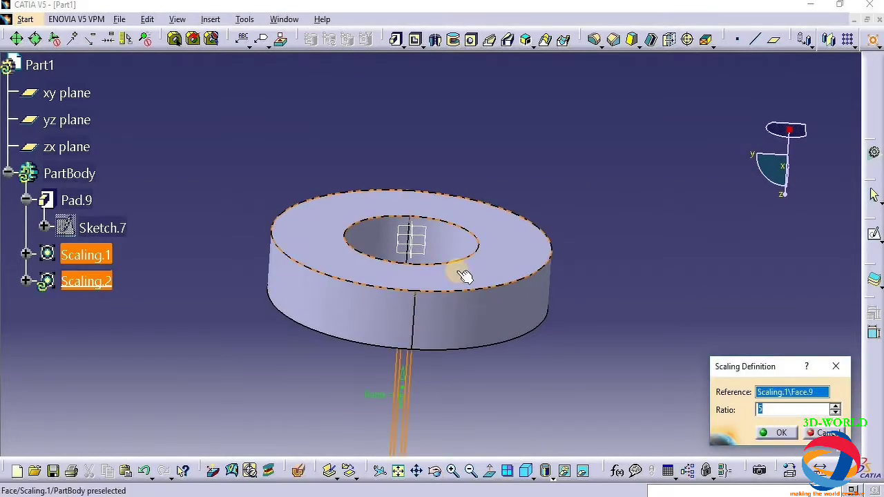
{"action": "left_click", "coordinate": [774, 432]}
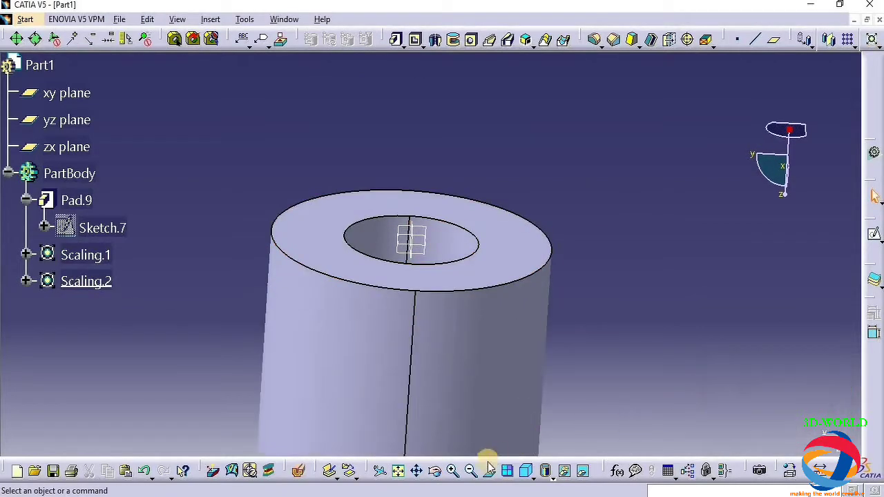
{"action": "left_click", "coordinate": [631, 359]}
{"action": "middle_click_drag", "start_coordinate": [660, 150], "coordinate": [659, 213]}
{"action": "left_click", "coordinate": [434, 470]}
{"action": "left_click_drag", "start_coordinate": [311, 308], "coordinate": [454, 195]}
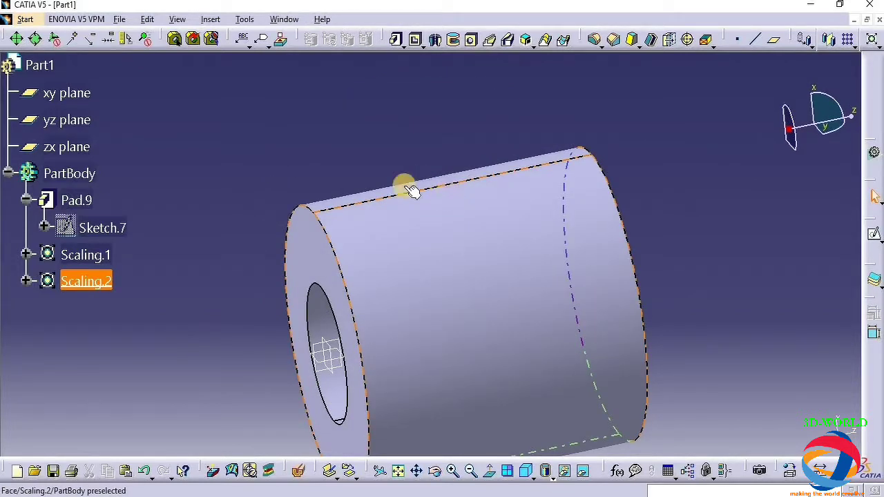
{"action": "left_click", "coordinate": [853, 50]}
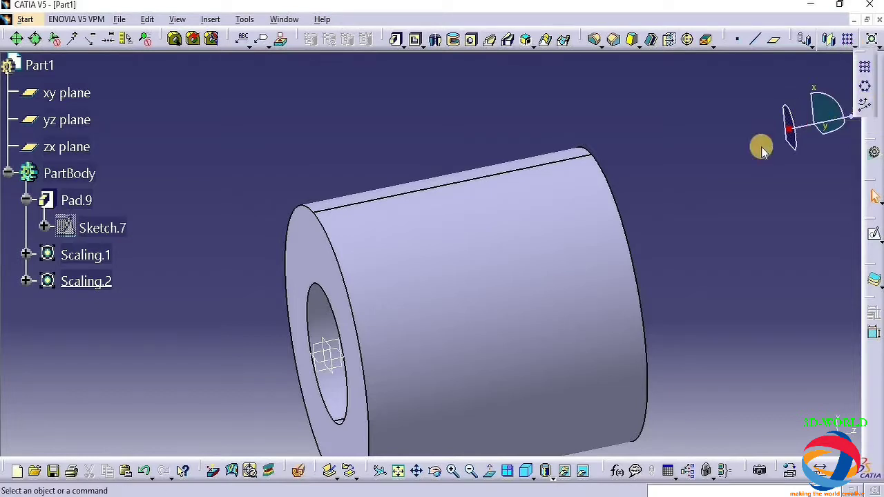
{"action": "left_click", "coordinate": [861, 107]}
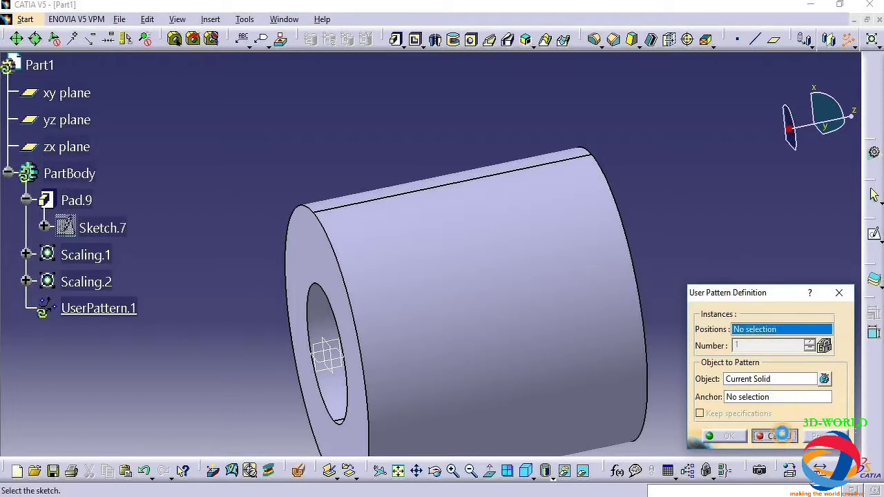
{"action": "left_click", "coordinate": [781, 435]}
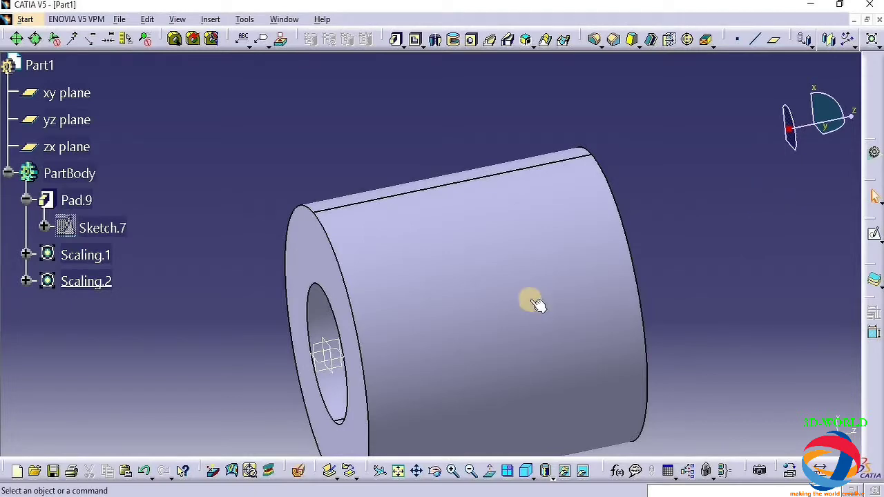
Step: Display the scaled ring in plain Shading mode without edges and view it from both flat ends
{"action": "left_click", "coordinate": [435, 471]}
{"action": "mouse_move", "coordinate": [368, 190]}
{"action": "left_mouse_down"}
{"action": "mouse_move", "coordinate": [558, 306]}
{"action": "mouse_move", "coordinate": [394, 339]}
{"action": "mouse_move", "coordinate": [428, 217]}
{"action": "mouse_move", "coordinate": [457, 361]}
{"action": "mouse_move", "coordinate": [566, 366]}
{"action": "mouse_move", "coordinate": [316, 365]}
{"action": "mouse_move", "coordinate": [408, 424]}
{"action": "mouse_move", "coordinate": [379, 408]}
{"action": "left_mouse_up"}
{"action": "left_click", "coordinate": [550, 475]}
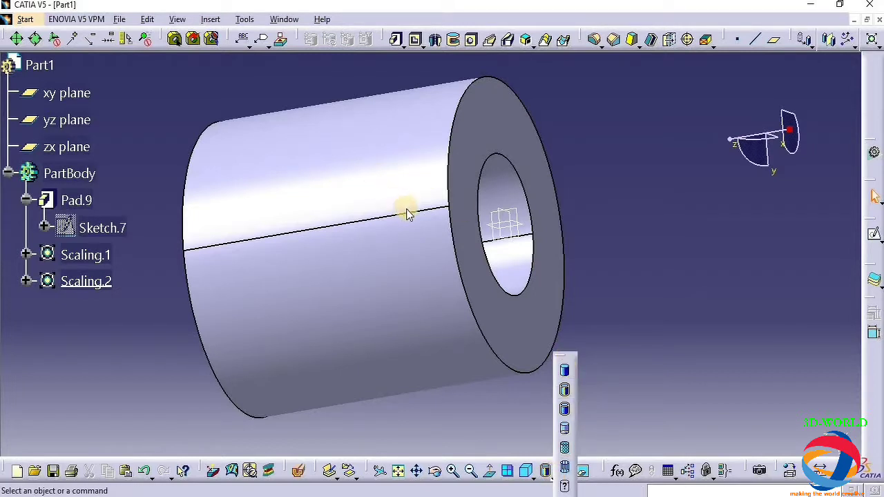
{"action": "left_click", "coordinate": [564, 373]}
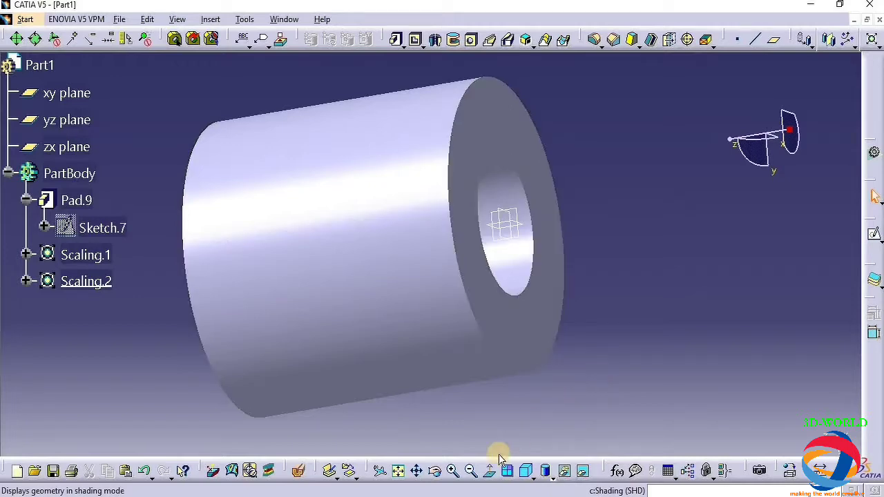
{"action": "left_click", "coordinate": [437, 470]}
{"action": "left_click_drag", "start_coordinate": [296, 282], "coordinate": [584, 464]}
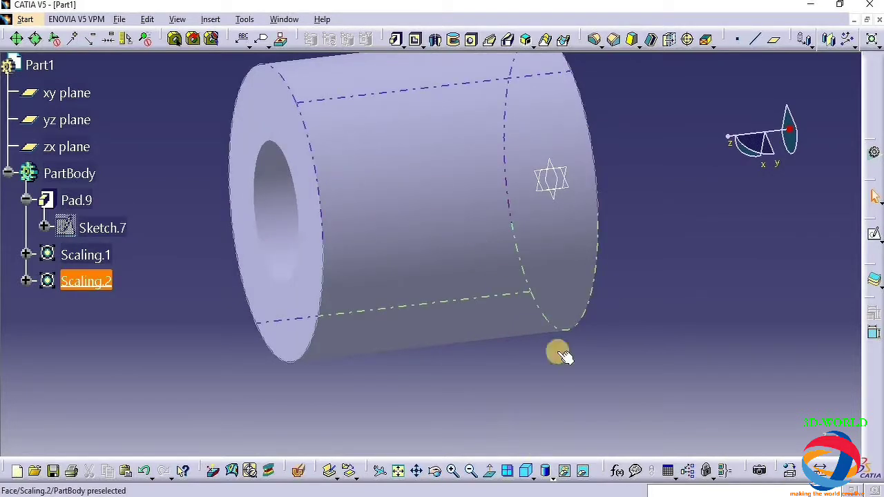
Step: Open the default material library, select the PartBody as target and pick Gold among the metals
{"action": "left_click", "coordinate": [790, 471]}
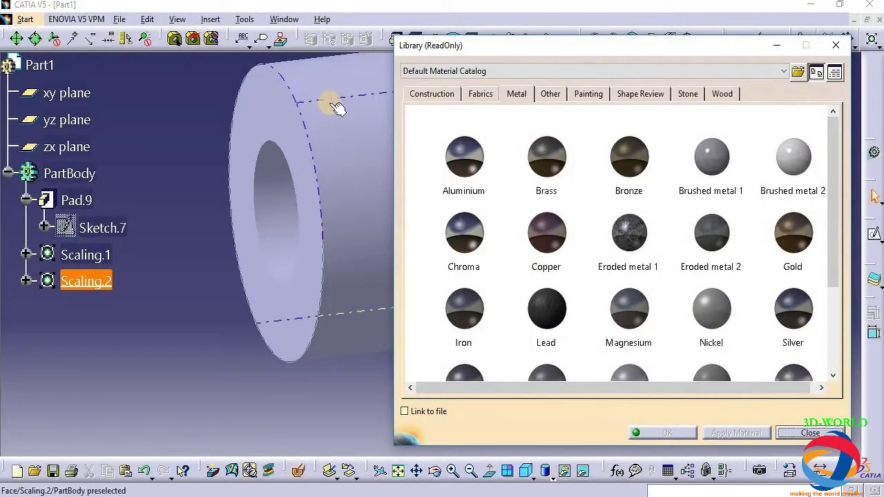
{"action": "left_click", "coordinate": [85, 172]}
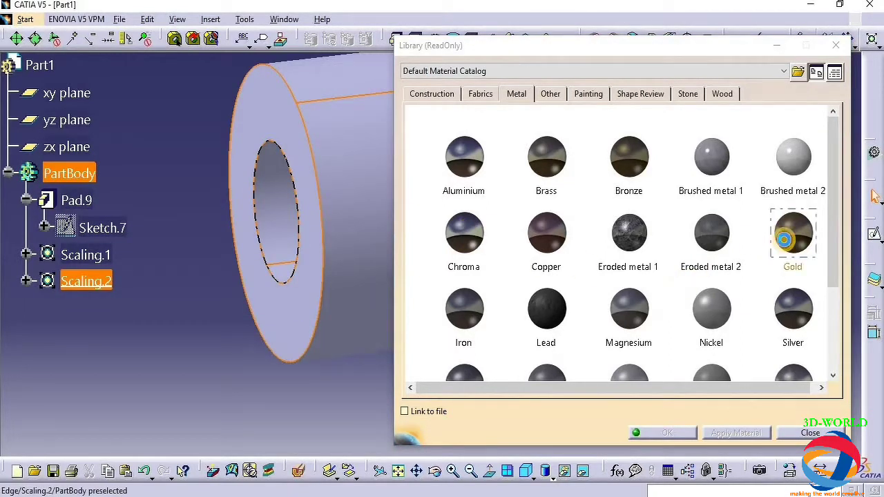
{"action": "left_click", "coordinate": [784, 239]}
Step: Browse the Construction, Fabrics, Metal, Other, Painting and Shape Review material families in the library
{"action": "left_click", "coordinate": [432, 95]}
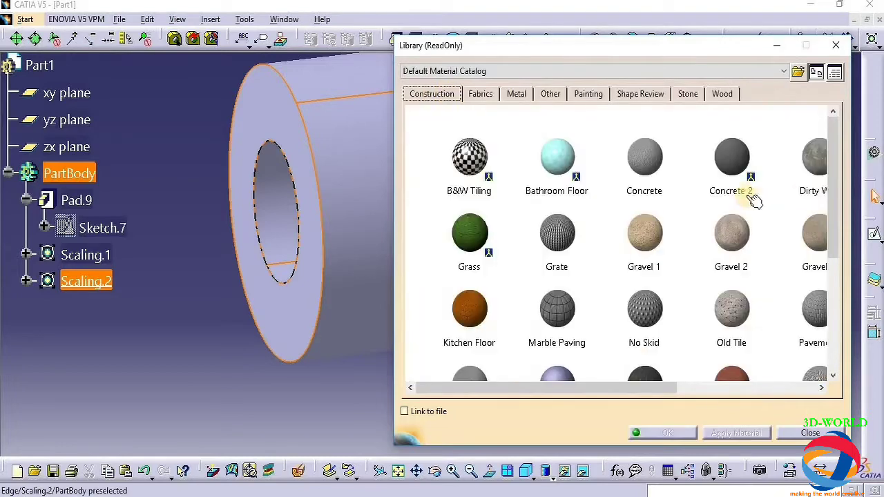
{"action": "scroll", "coordinate": [690, 207], "scroll_direction": "down", "scroll_amount": 3}
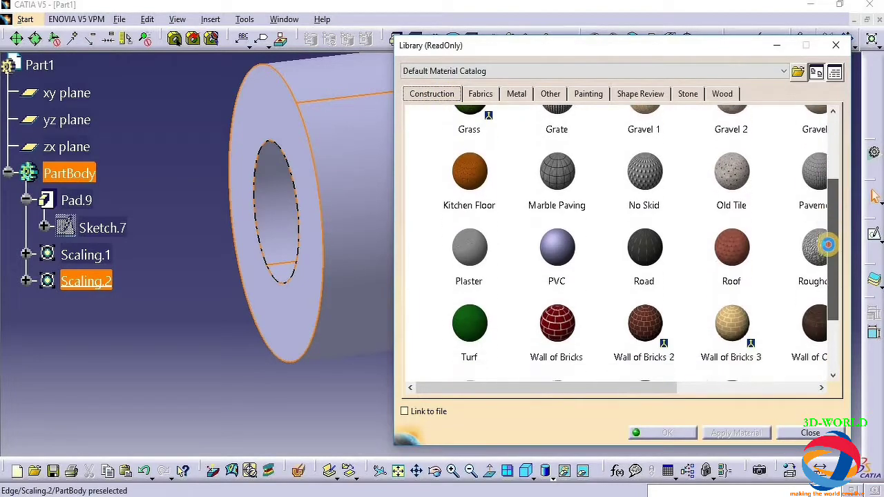
{"action": "left_click", "coordinate": [483, 94]}
{"action": "left_click", "coordinate": [517, 94]}
{"action": "left_click", "coordinate": [549, 95]}
{"action": "left_click", "coordinate": [586, 95]}
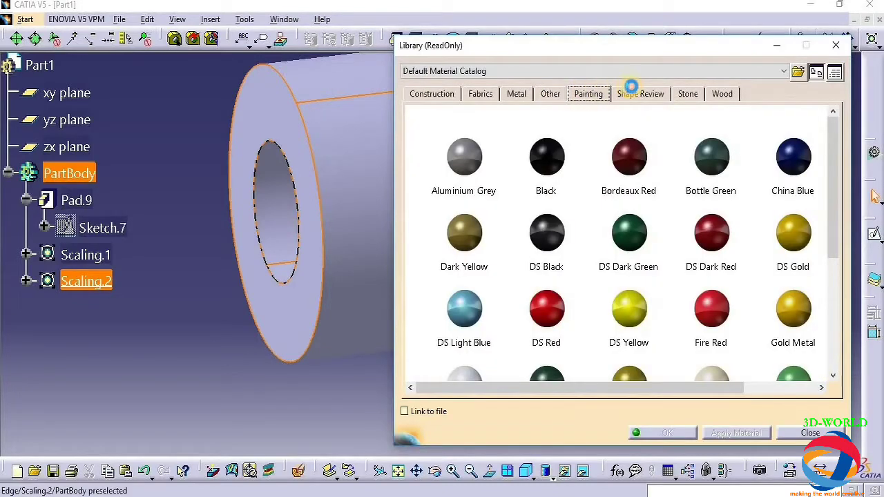
{"action": "left_click", "coordinate": [631, 94]}
{"action": "left_click", "coordinate": [479, 93]}
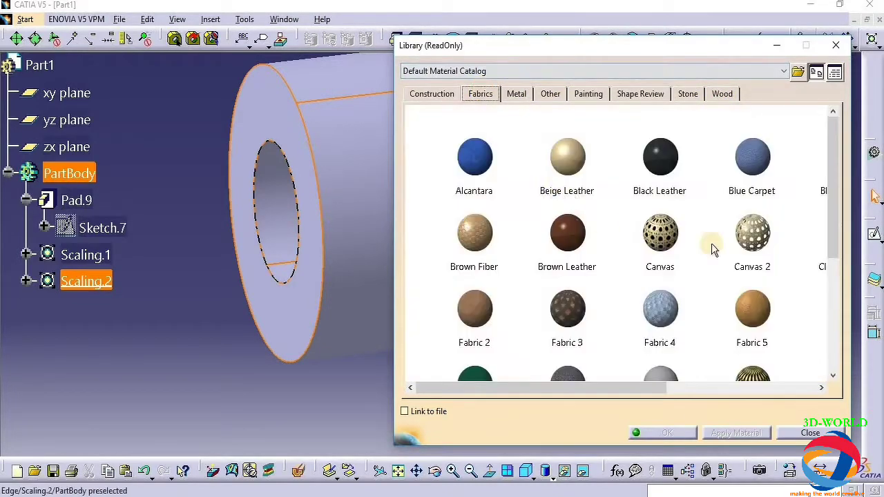
Step: Apply the Gold material from the Metal family to the PartBody and confirm the material library
{"action": "left_click", "coordinate": [518, 94]}
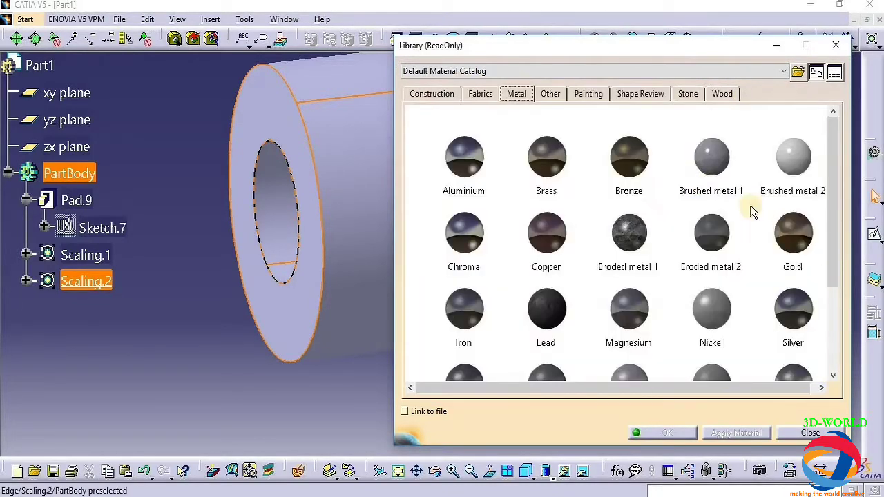
{"action": "left_click", "coordinate": [736, 432]}
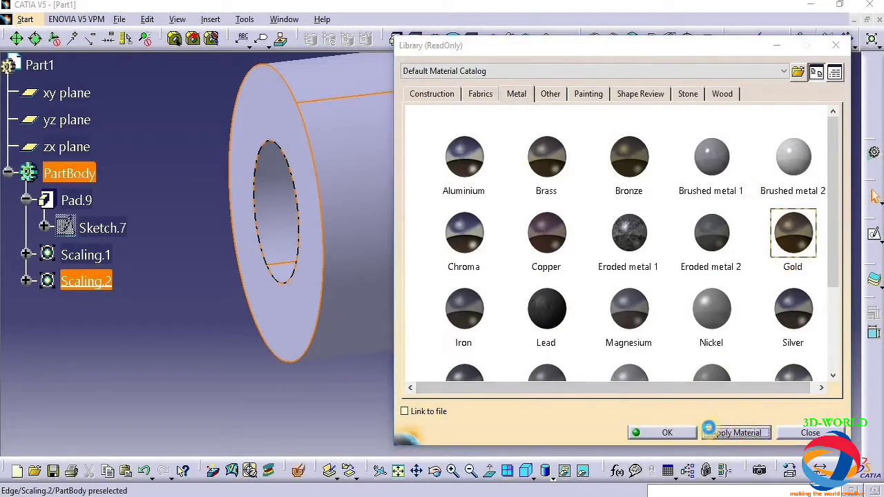
{"action": "left_click", "coordinate": [669, 434]}
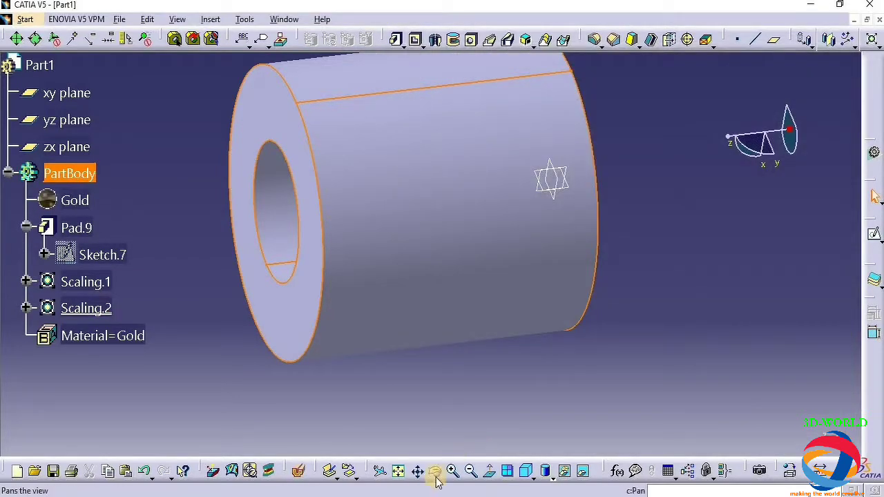
Step: Switch the display to Shading with Material to examine the gold finish on the ring
{"action": "left_click_drag", "start_coordinate": [430, 470], "coordinate": [416, 381]}
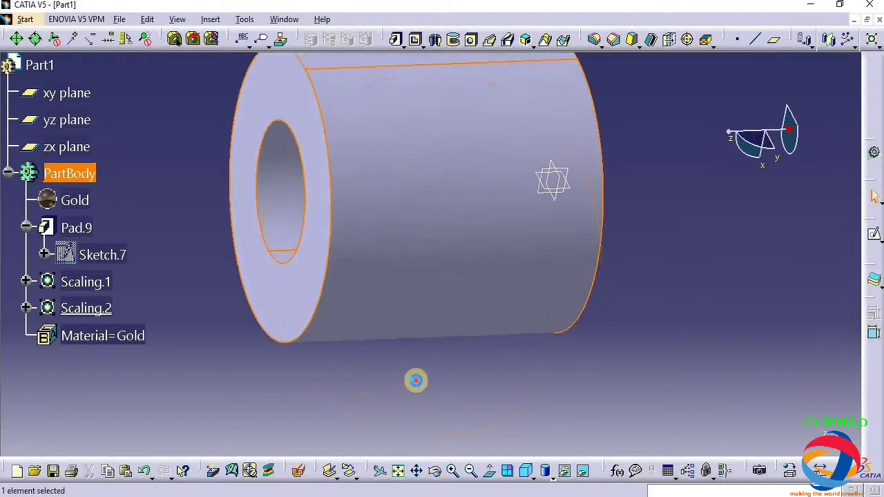
{"action": "left_click", "coordinate": [523, 435]}
{"action": "left_click", "coordinate": [549, 475]}
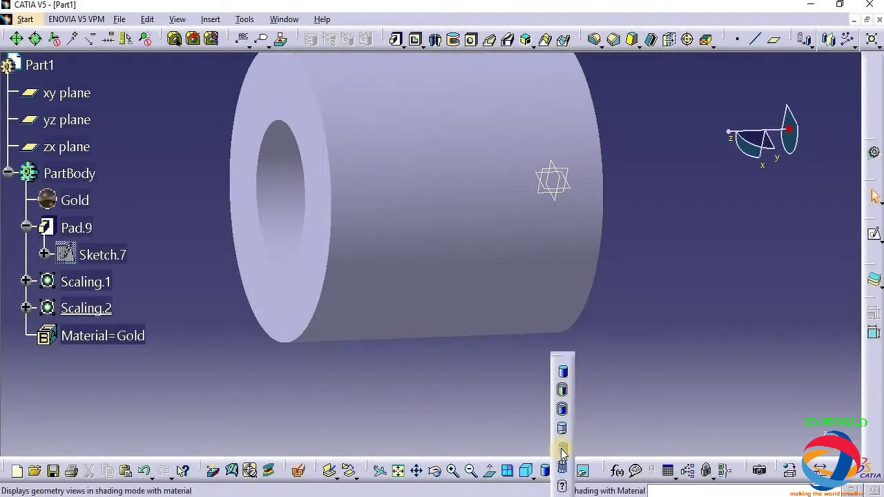
{"action": "left_click", "coordinate": [562, 449]}
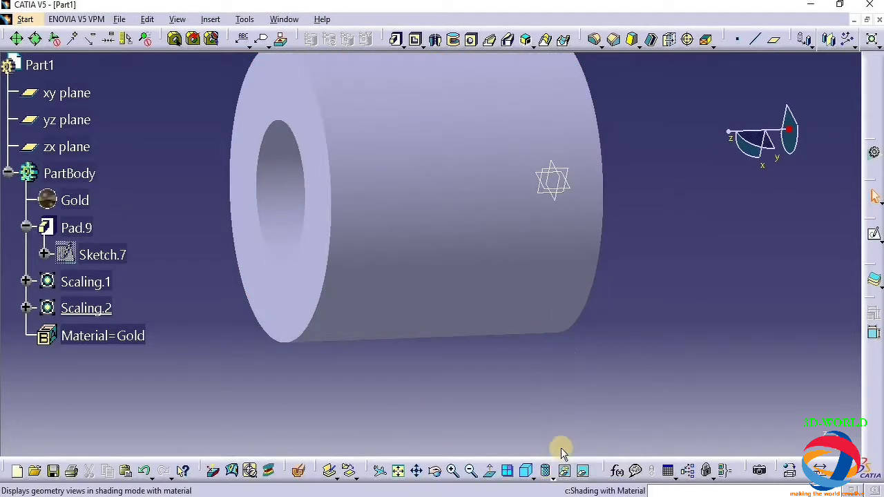
{"action": "middle_click_drag", "start_coordinate": [434, 448], "coordinate": [436, 453]}
{"action": "left_click", "coordinate": [434, 470]}
{"action": "mouse_move", "coordinate": [366, 318]}
{"action": "left_mouse_down"}
{"action": "mouse_move", "coordinate": [629, 237]}
{"action": "mouse_move", "coordinate": [424, 208]}
{"action": "mouse_move", "coordinate": [324, 101]}
{"action": "mouse_move", "coordinate": [706, 450]}
{"action": "mouse_move", "coordinate": [522, 179]}
{"action": "mouse_move", "coordinate": [335, 261]}
{"action": "mouse_move", "coordinate": [466, 232]}
{"action": "mouse_move", "coordinate": [481, 122]}
{"action": "mouse_move", "coordinate": [596, 121]}
{"action": "mouse_move", "coordinate": [573, 276]}
{"action": "left_mouse_up"}
Step: Compare the ring's display in Shading with Edges without Smooth Edges and in Shading with Edges
{"action": "left_click", "coordinate": [552, 478]}
{"action": "left_click", "coordinate": [465, 236]}
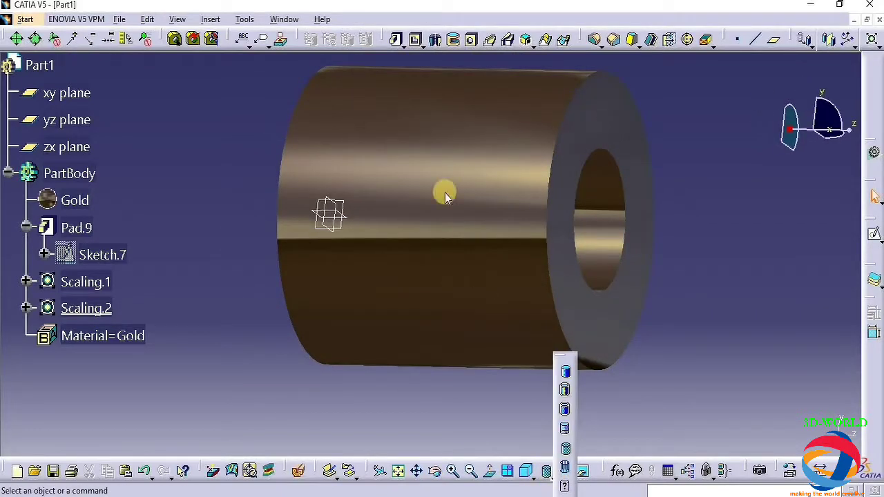
{"action": "left_click", "coordinate": [567, 410]}
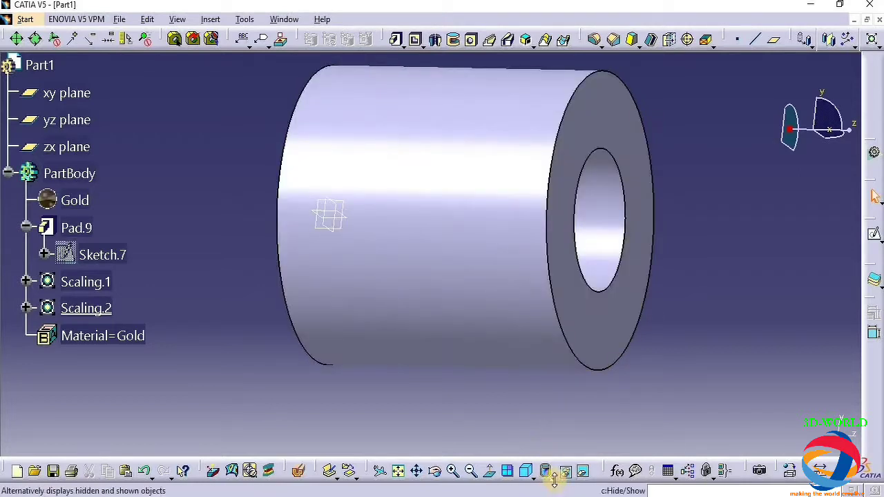
{"action": "left_click", "coordinate": [552, 476]}
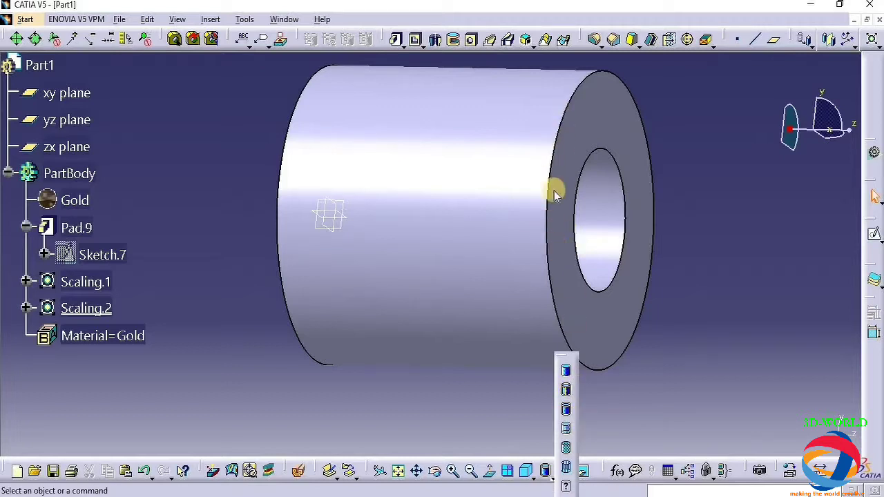
{"action": "left_click", "coordinate": [566, 392]}
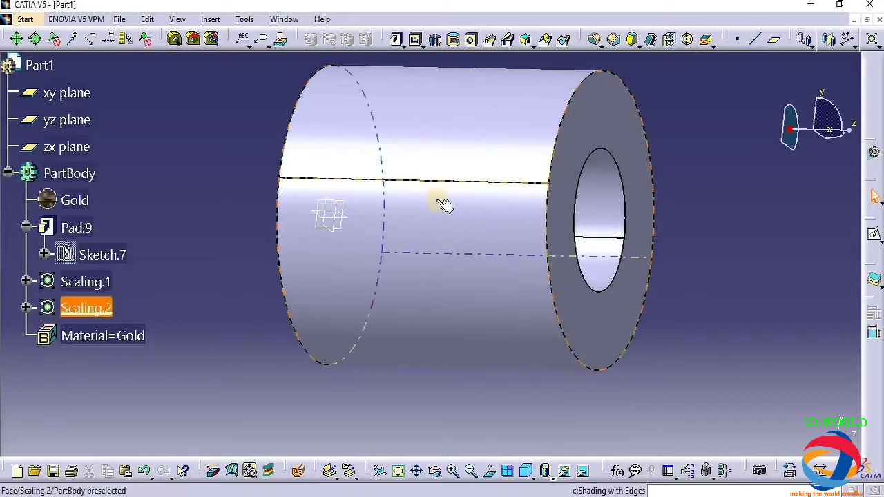
Step: Compare edge visibility on the ring by cycling through Shading, Shading with Edges, and Shading with Edges without Smooth Edges
{"action": "left_click", "coordinate": [553, 475]}
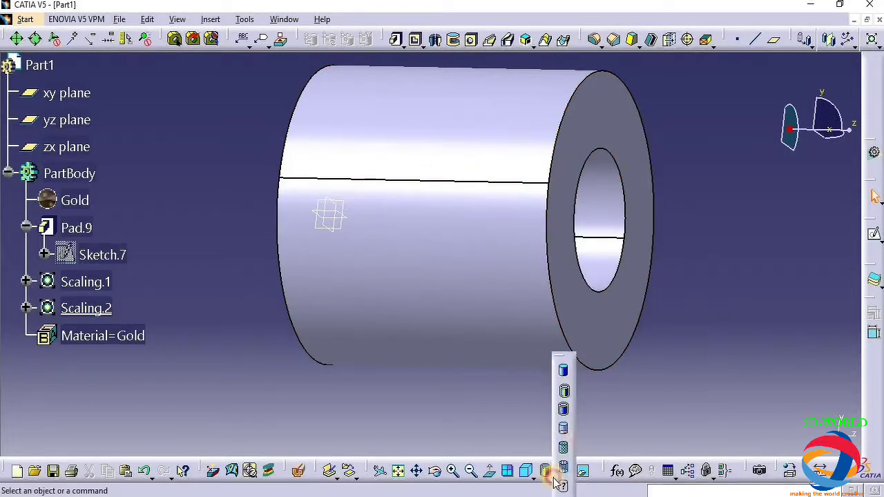
{"action": "left_click", "coordinate": [563, 373]}
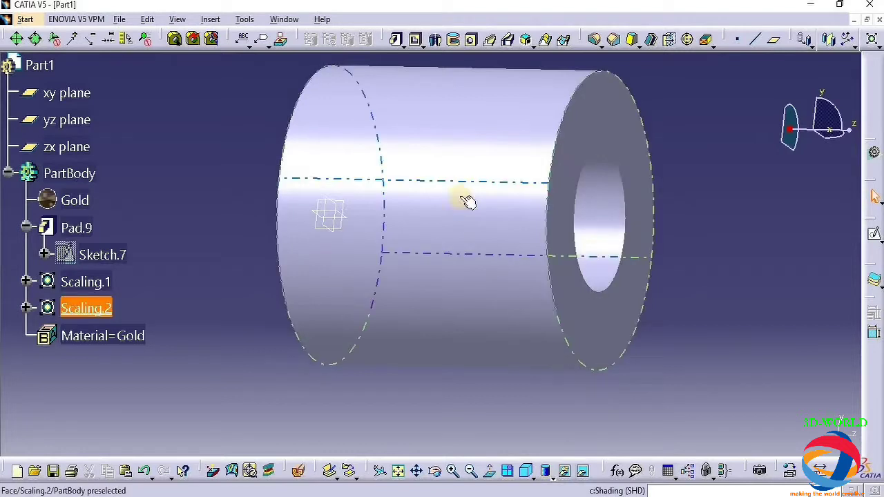
{"action": "left_click", "coordinate": [550, 483]}
{"action": "left_click", "coordinate": [559, 388]}
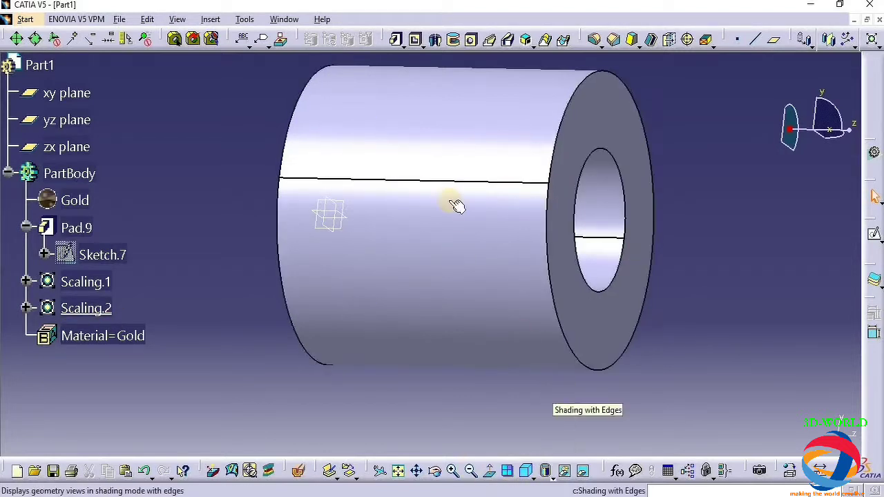
{"action": "left_click", "coordinate": [548, 473]}
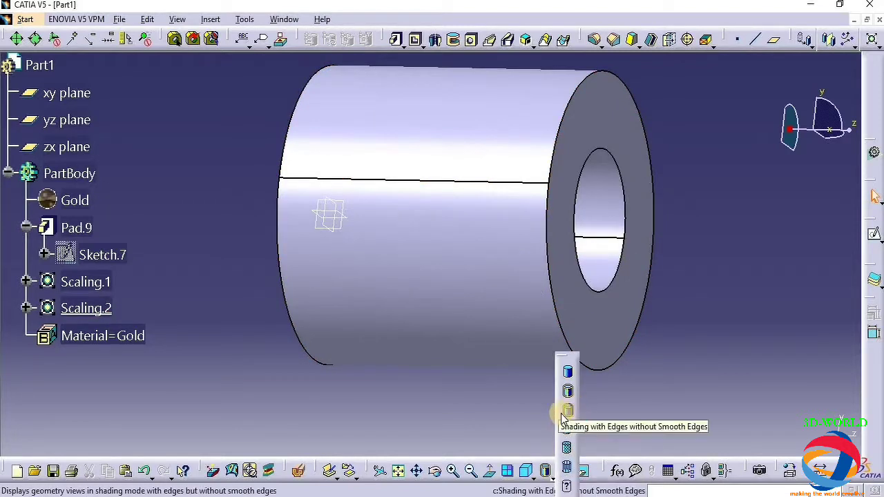
{"action": "left_click", "coordinate": [566, 412]}
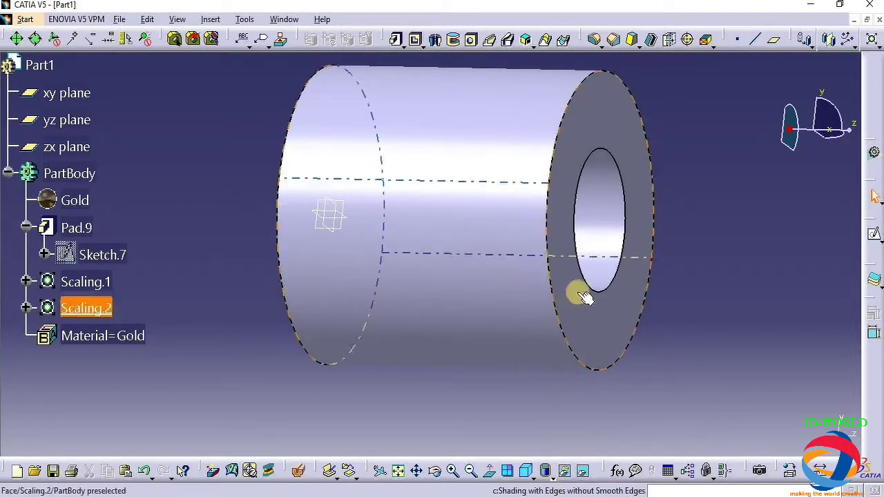
Step: Examine the ring in Shading with Edges and Hidden Edges, and switch its display to Wireframe (NHR)
{"action": "left_click", "coordinate": [551, 475]}
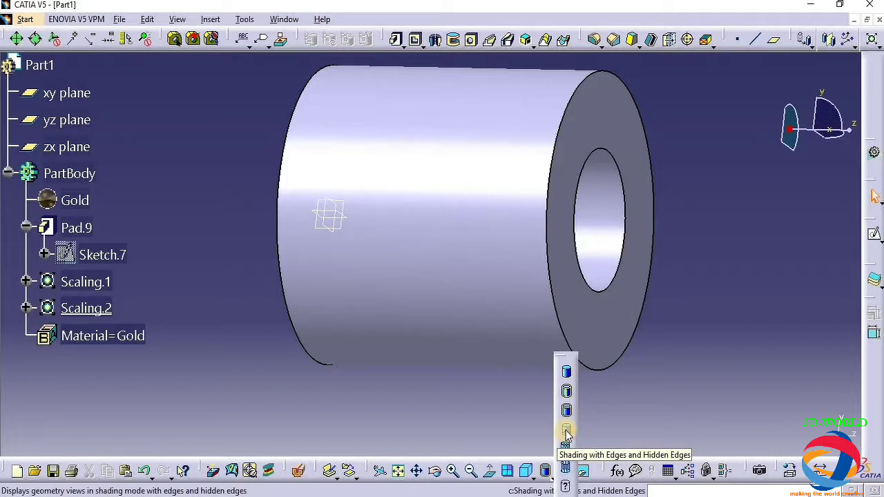
{"action": "left_click", "coordinate": [566, 432]}
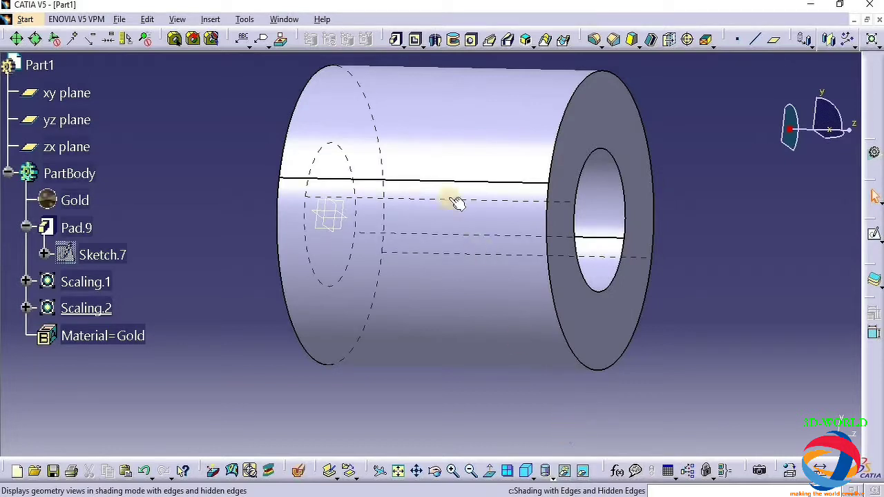
{"action": "left_click_drag", "start_coordinate": [511, 437], "coordinate": [438, 168]}
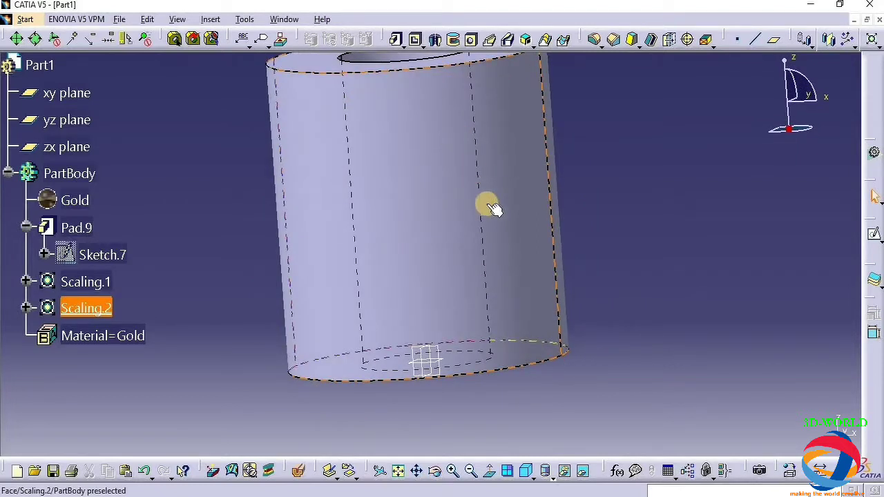
{"action": "left_click", "coordinate": [553, 479]}
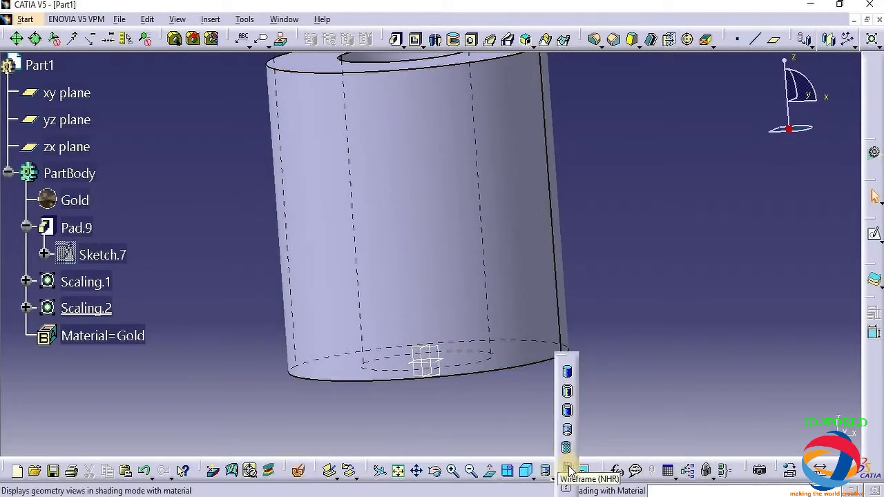
{"action": "left_click", "coordinate": [567, 469]}
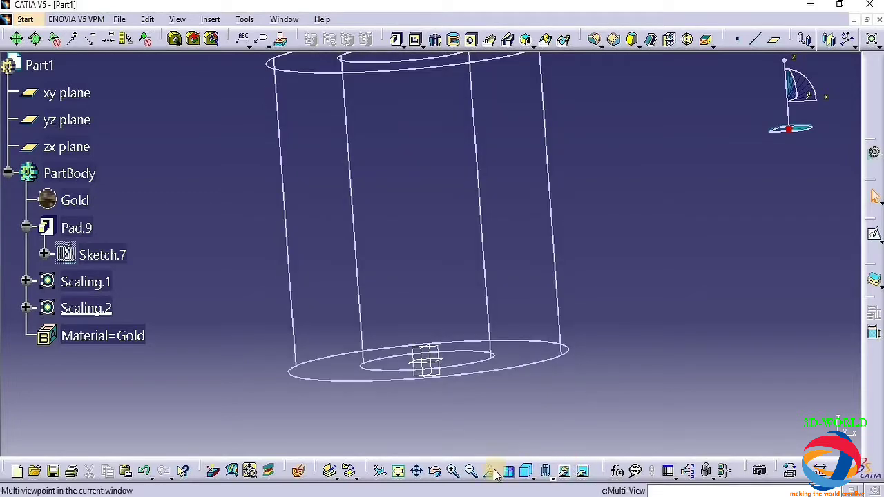